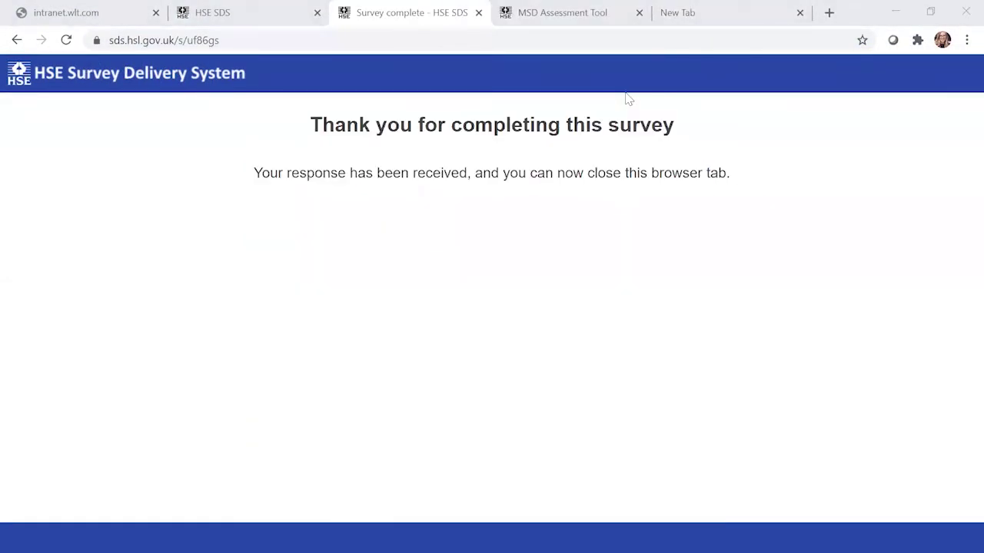
- Switch back to the HSE SDS tab showing the MAC TEST Example Organisation survey's Collect overview
{"action": "left_click", "coordinate": [221, 16]}
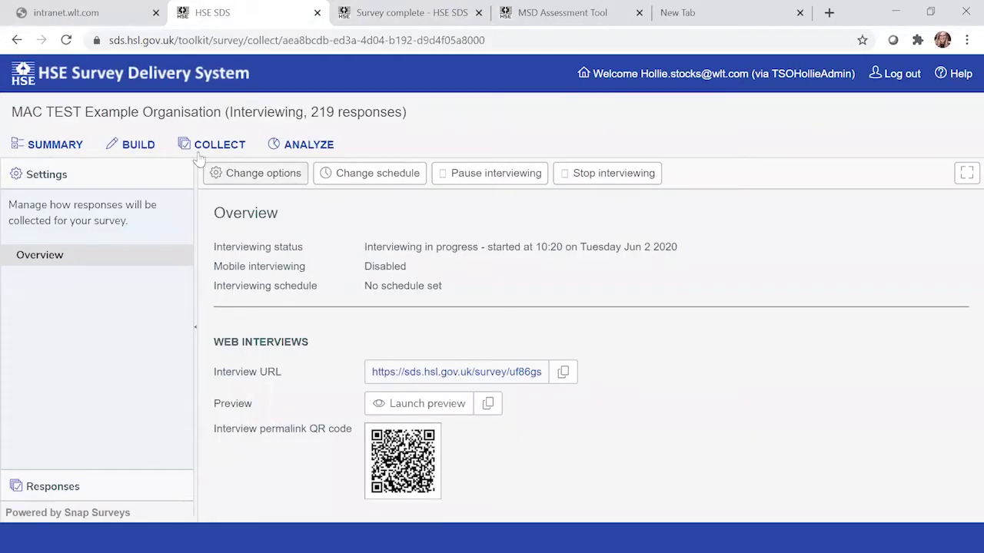
- In the Analyze area, widen the Reports list and generate the HSE MSD Tool Organisation Report
{"action": "left_click", "coordinate": [302, 149]}
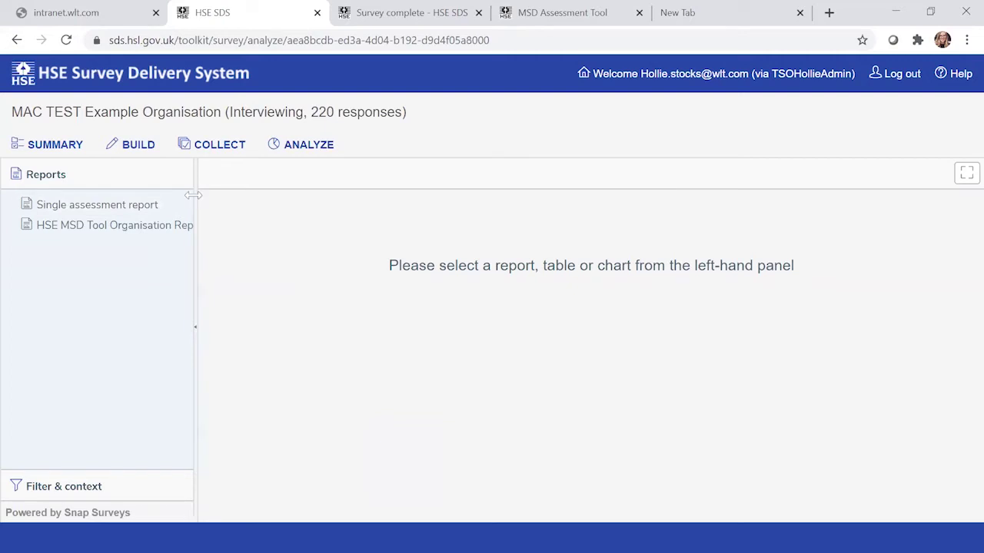
{"action": "left_click_drag", "start_coordinate": [192, 195], "coordinate": [252, 199]}
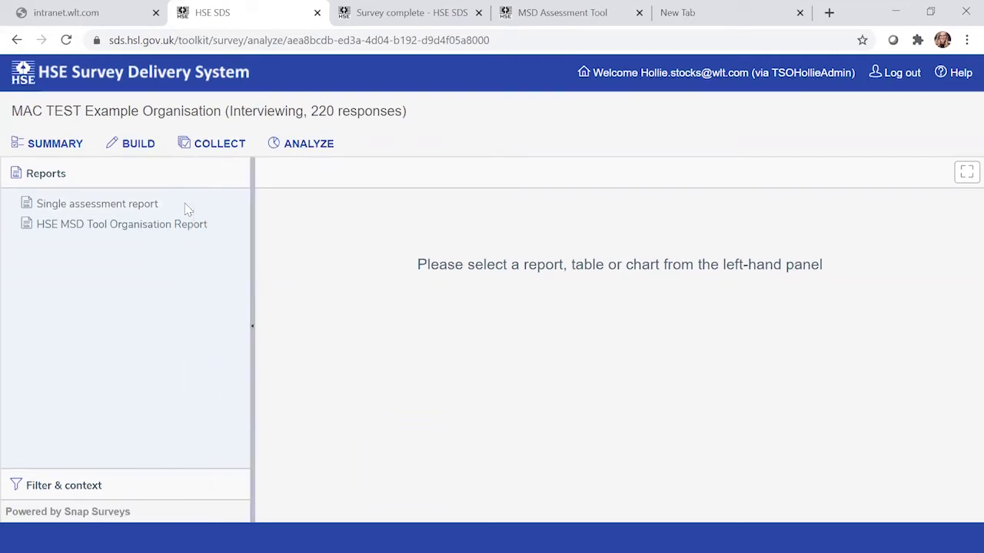
{"action": "left_click", "coordinate": [114, 225]}
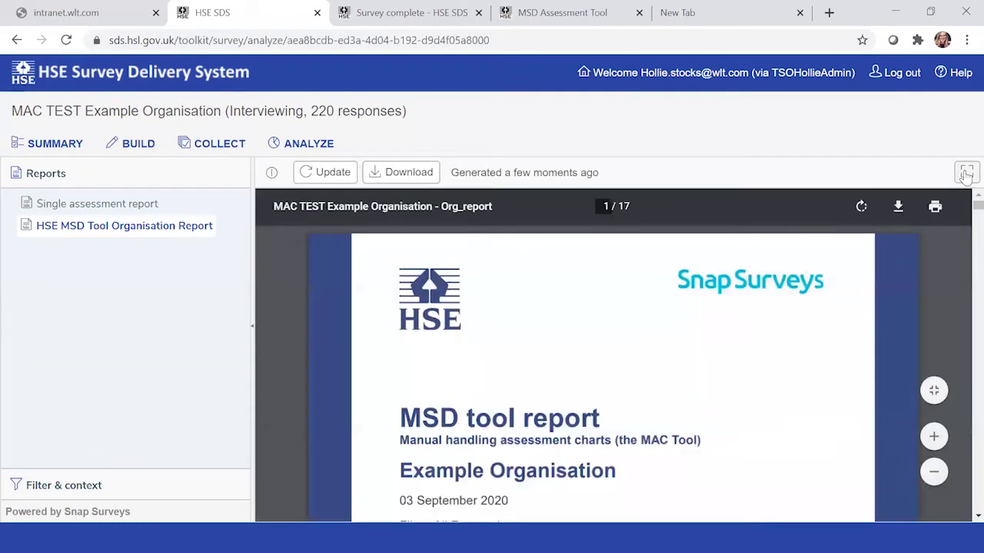
- Show the report full-page and scroll to the summary charts: Lift 11.00, Carry 12.70, Team 15.80
{"action": "left_click", "coordinate": [965, 174]}
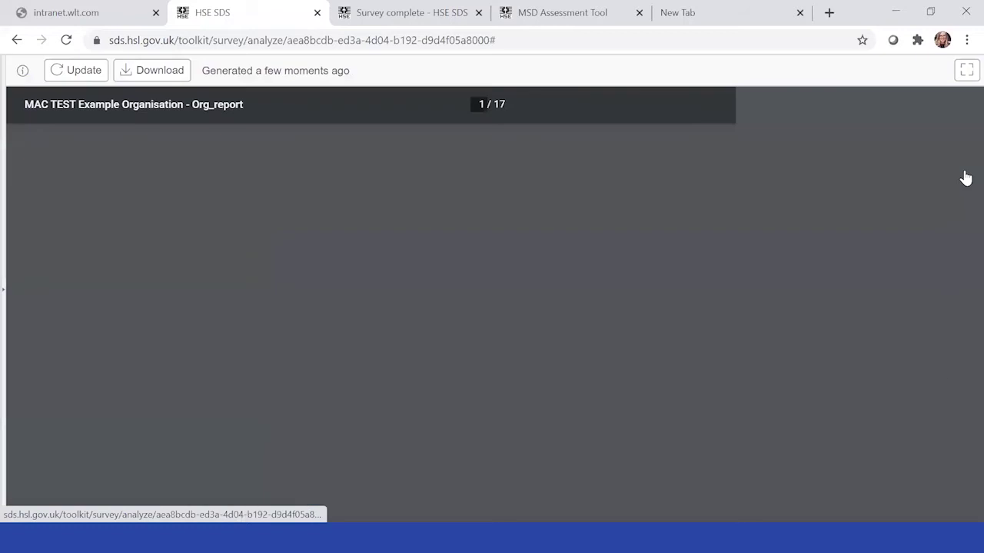
{"action": "scroll", "coordinate": [647, 266], "scroll_direction": "down", "scroll_amount": 8}
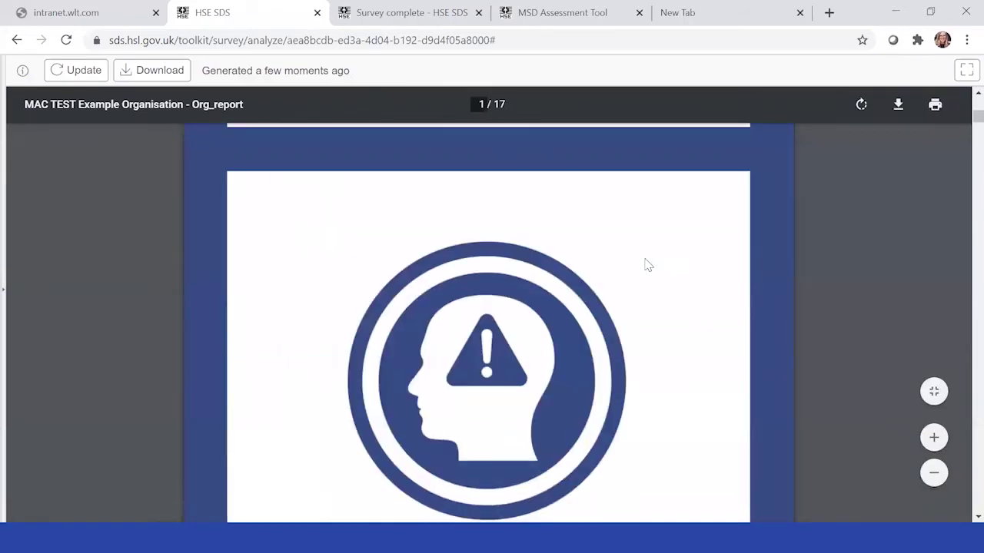
{"action": "scroll", "coordinate": [648, 265], "scroll_direction": "down", "scroll_amount": 2}
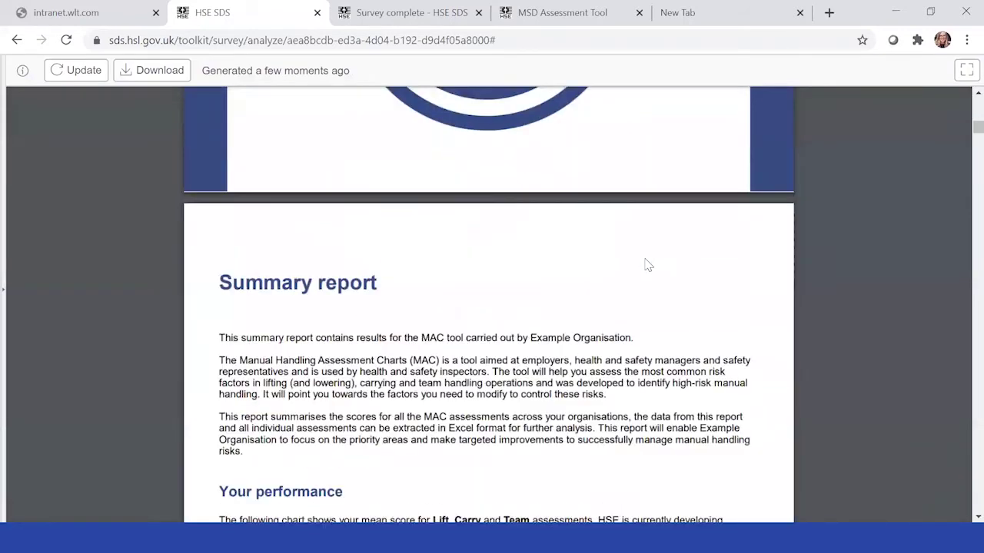
{"action": "scroll", "coordinate": [648, 265], "scroll_direction": "down", "scroll_amount": 2}
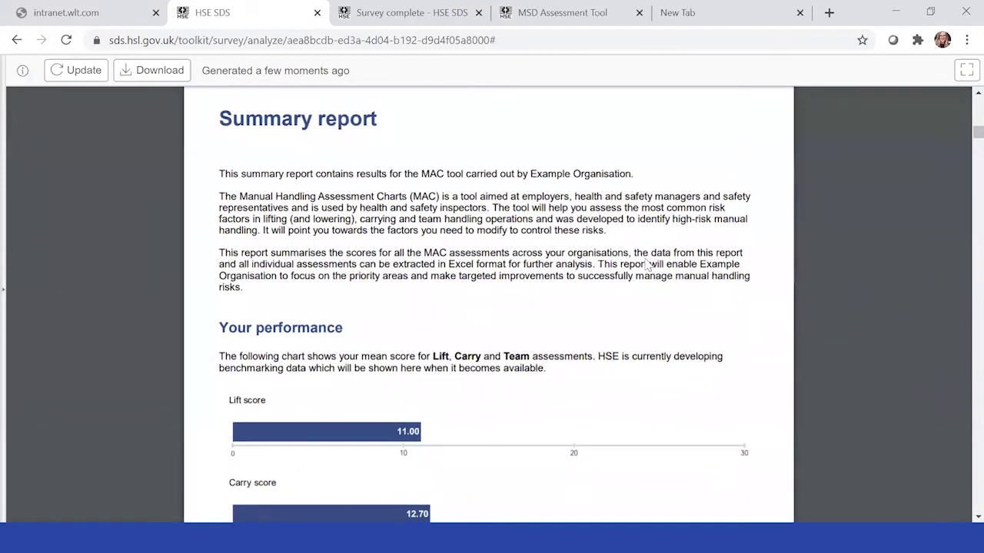
{"action": "scroll", "coordinate": [648, 265], "scroll_direction": "down", "scroll_amount": 2}
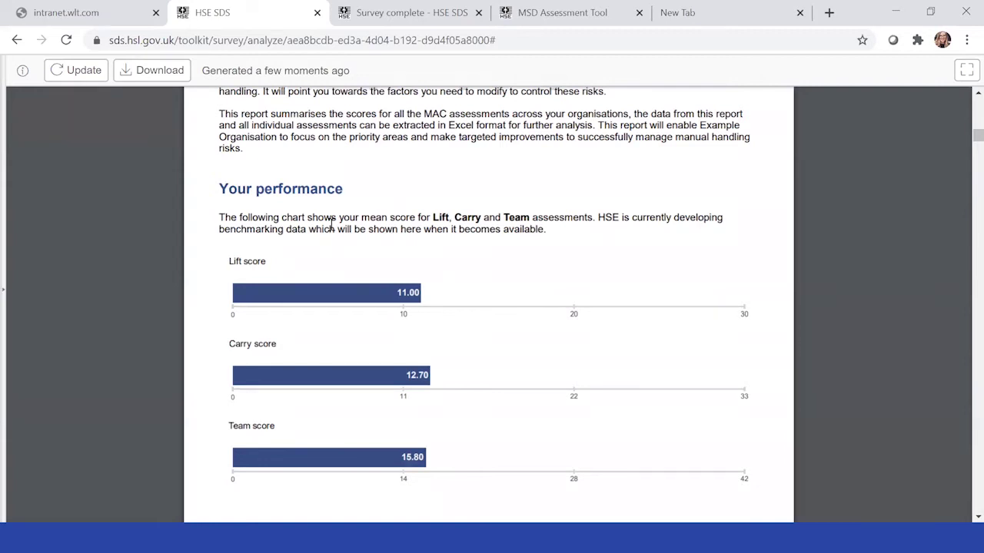
- Scroll through page 3: assessment counts by location and assessor, over-time table, average score chart
{"action": "scroll", "coordinate": [483, 182], "scroll_direction": "down", "scroll_amount": 5}
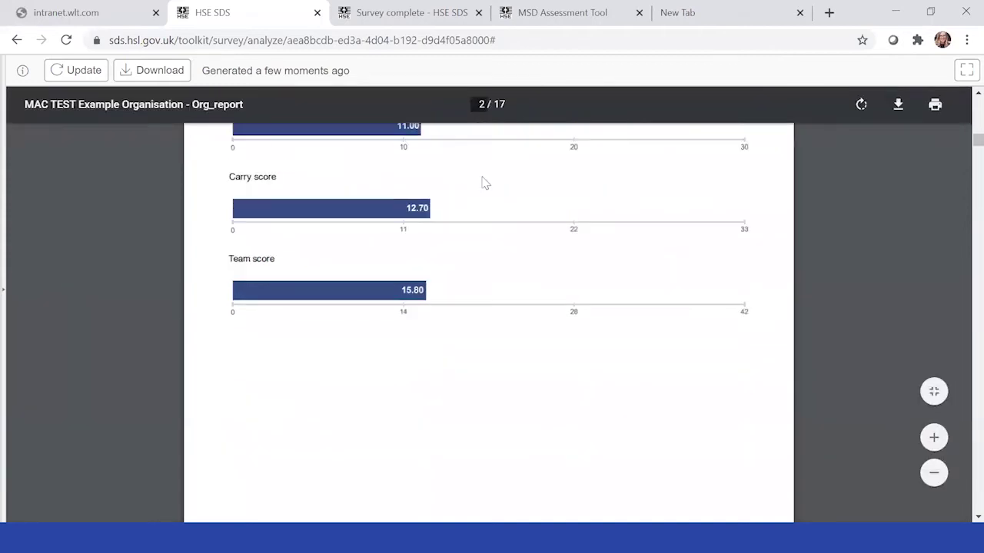
{"action": "scroll", "coordinate": [483, 182], "scroll_direction": "down", "scroll_amount": 5}
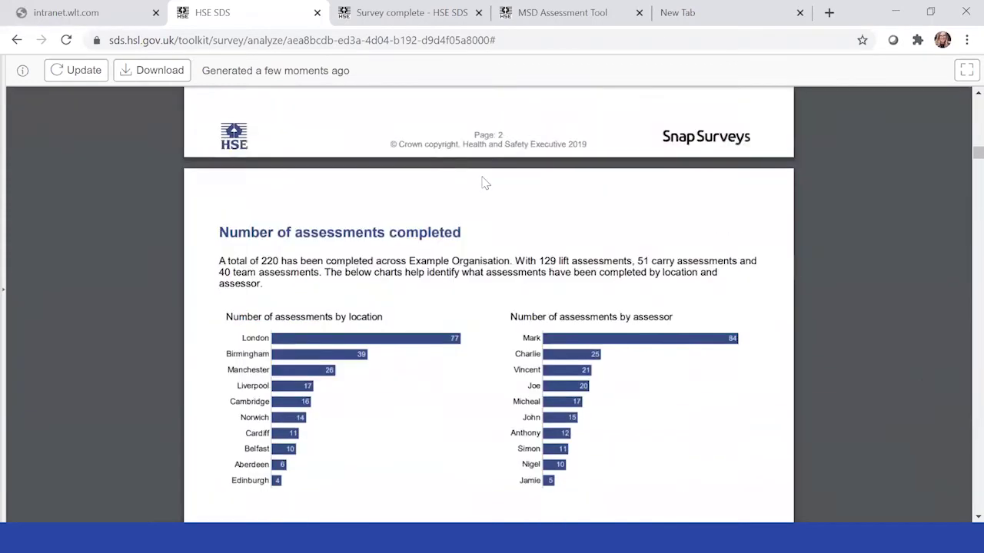
{"action": "scroll", "coordinate": [483, 182], "scroll_direction": "down", "scroll_amount": 1}
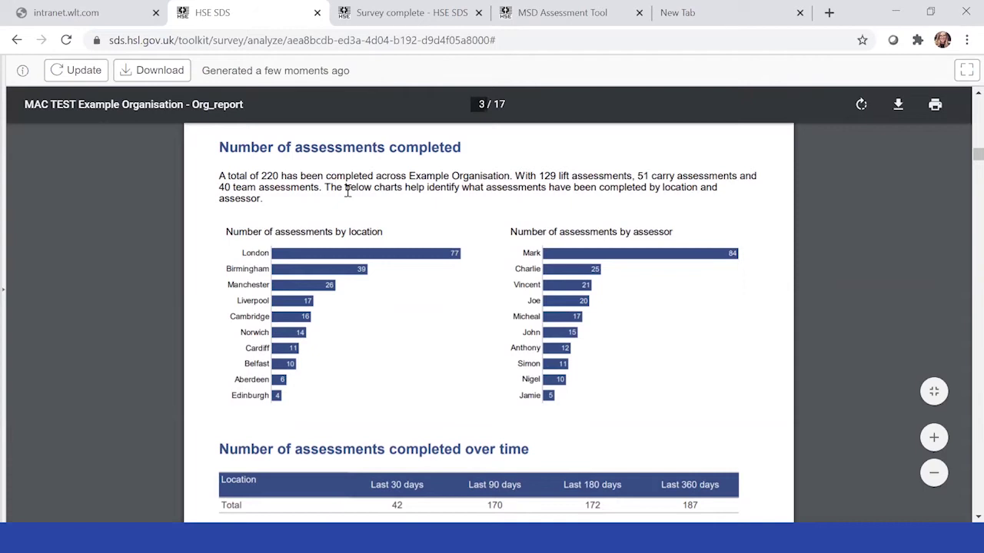
{"action": "scroll", "coordinate": [347, 191], "scroll_direction": "down", "scroll_amount": 1}
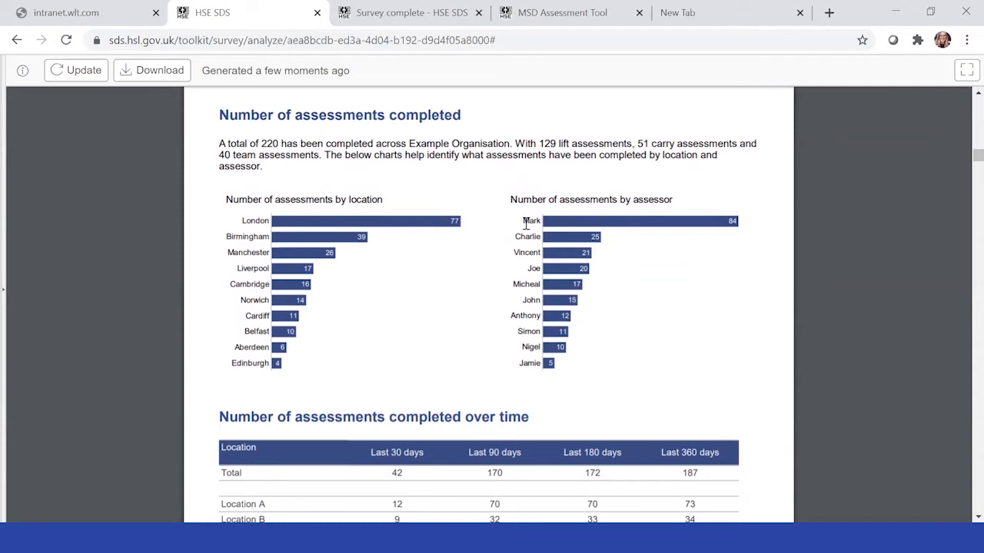
{"action": "scroll", "coordinate": [552, 253], "scroll_direction": "down", "scroll_amount": 2}
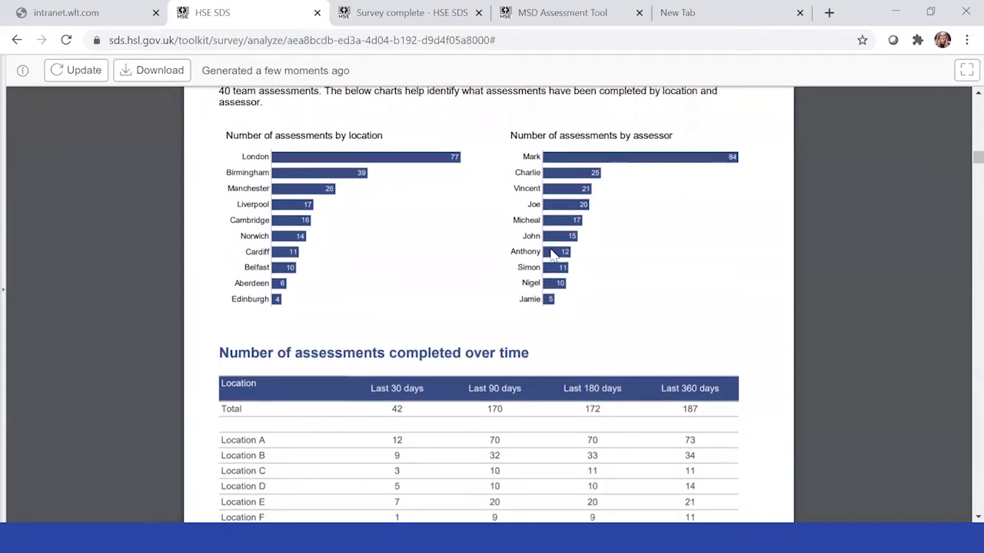
{"action": "scroll", "coordinate": [552, 253], "scroll_direction": "down", "scroll_amount": 4}
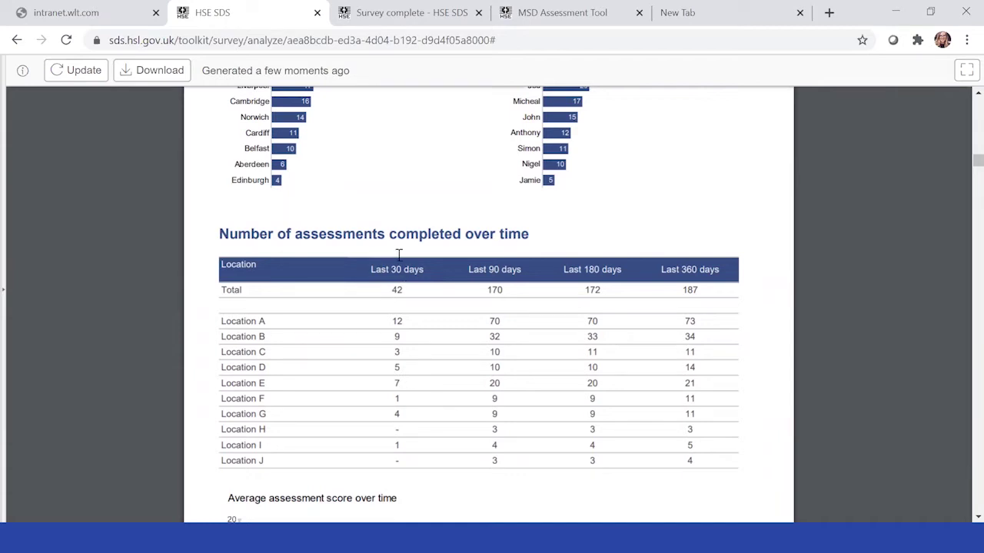
{"action": "scroll", "coordinate": [377, 278], "scroll_direction": "down", "scroll_amount": 4}
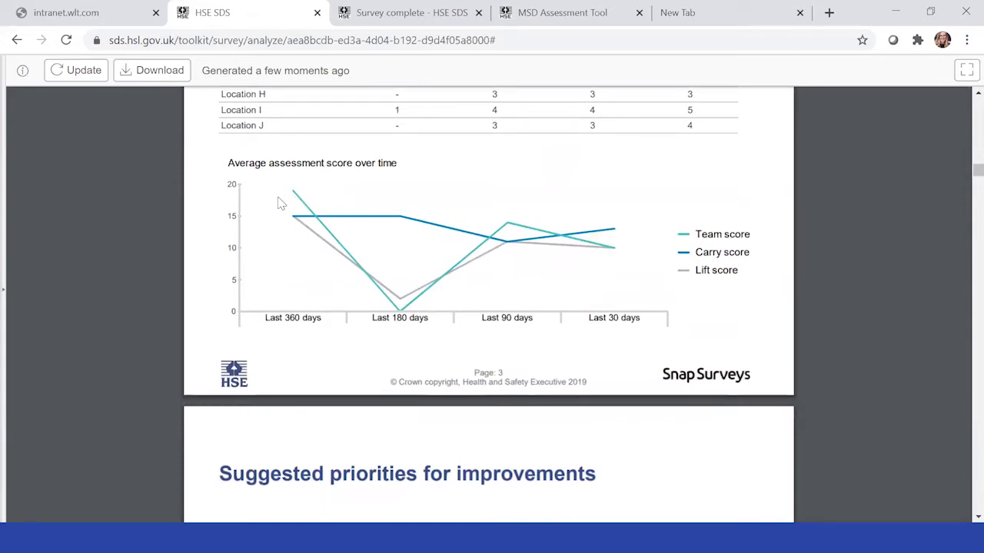
{"action": "scroll", "coordinate": [281, 203], "scroll_direction": "down", "scroll_amount": 1}
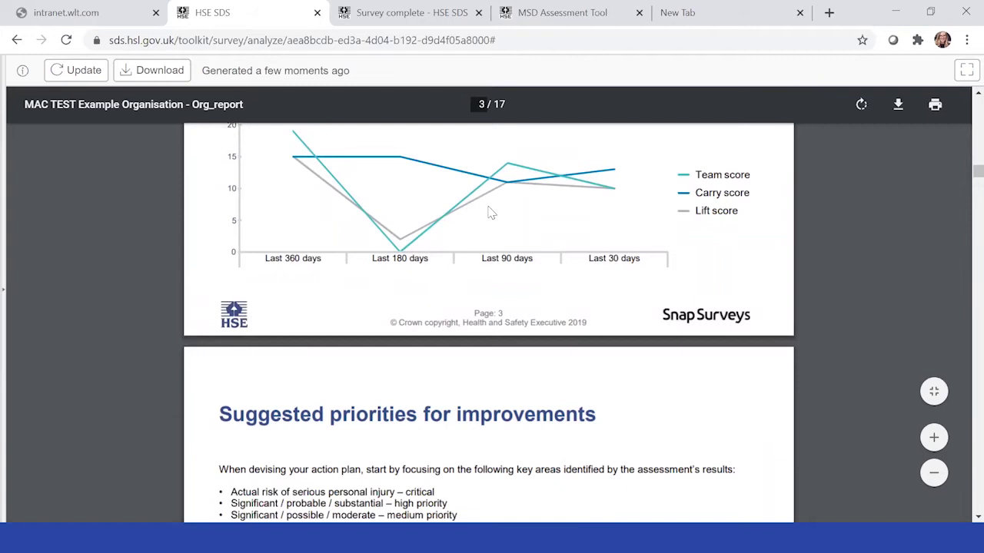
- Scroll to page 4's critical serious-injury risk tables for Lift, Carry and Team tasks
{"action": "scroll", "coordinate": [490, 213], "scroll_direction": "down", "scroll_amount": 3}
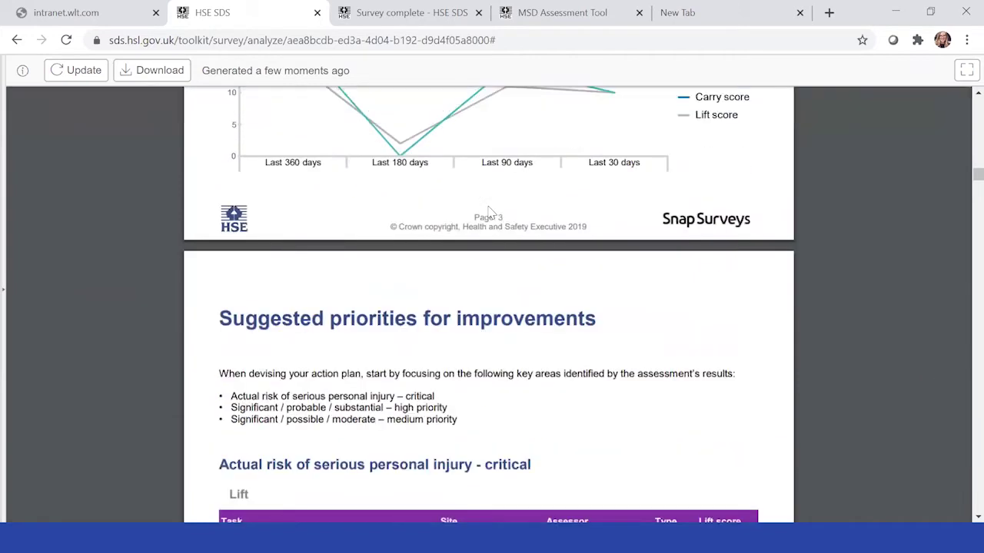
{"action": "scroll", "coordinate": [489, 212], "scroll_direction": "down", "scroll_amount": 4}
{"action": "scroll", "coordinate": [490, 213], "scroll_direction": "down", "scroll_amount": 1}
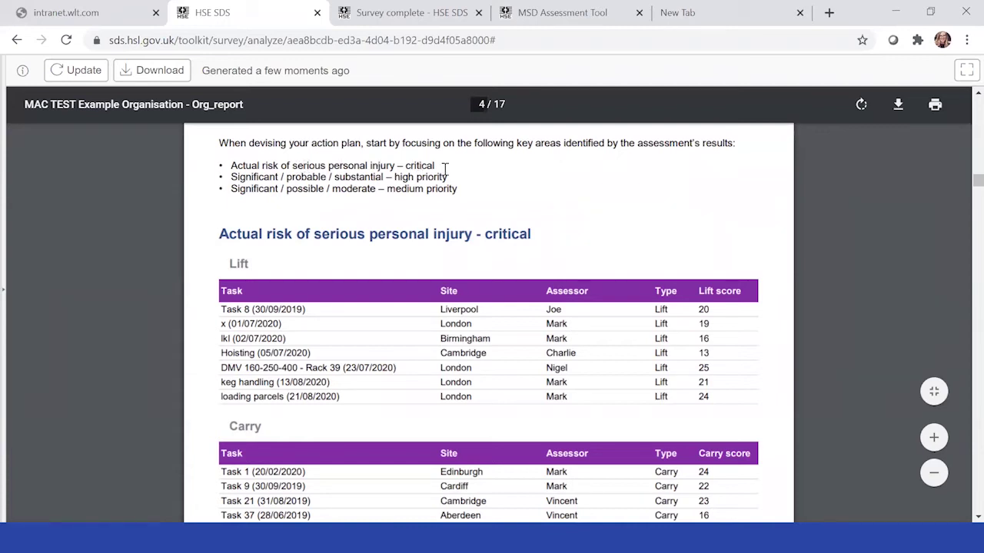
{"action": "scroll", "coordinate": [489, 220], "scroll_direction": "down", "scroll_amount": 1}
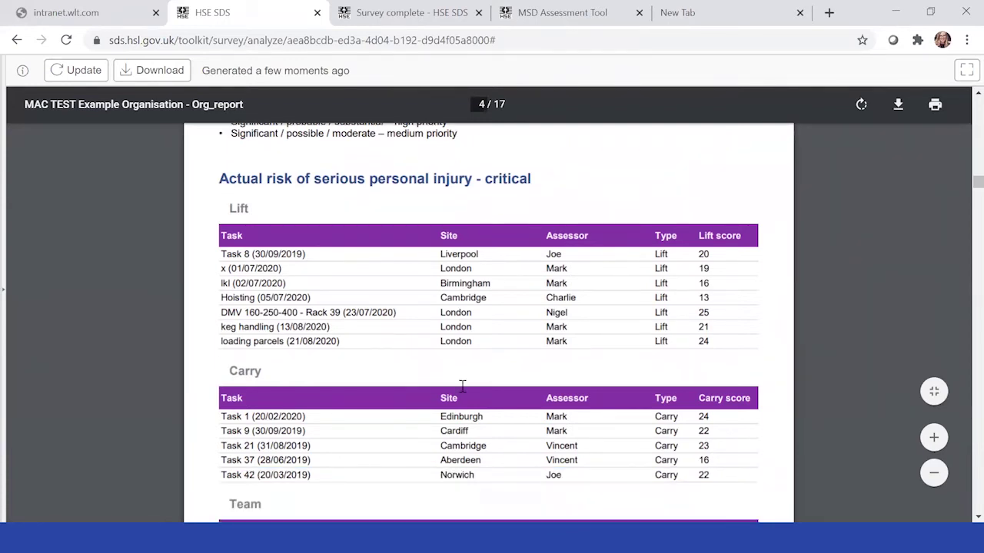
{"action": "scroll", "coordinate": [462, 384], "scroll_direction": "down", "scroll_amount": 3}
{"action": "scroll", "coordinate": [453, 341], "scroll_direction": "up", "scroll_amount": 2}
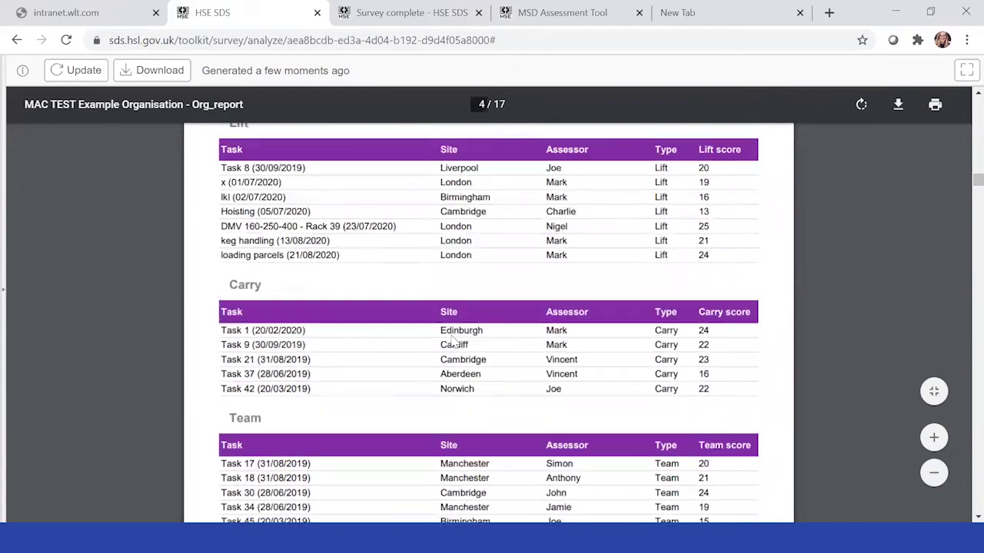
{"action": "scroll", "coordinate": [453, 341], "scroll_direction": "up", "scroll_amount": 2}
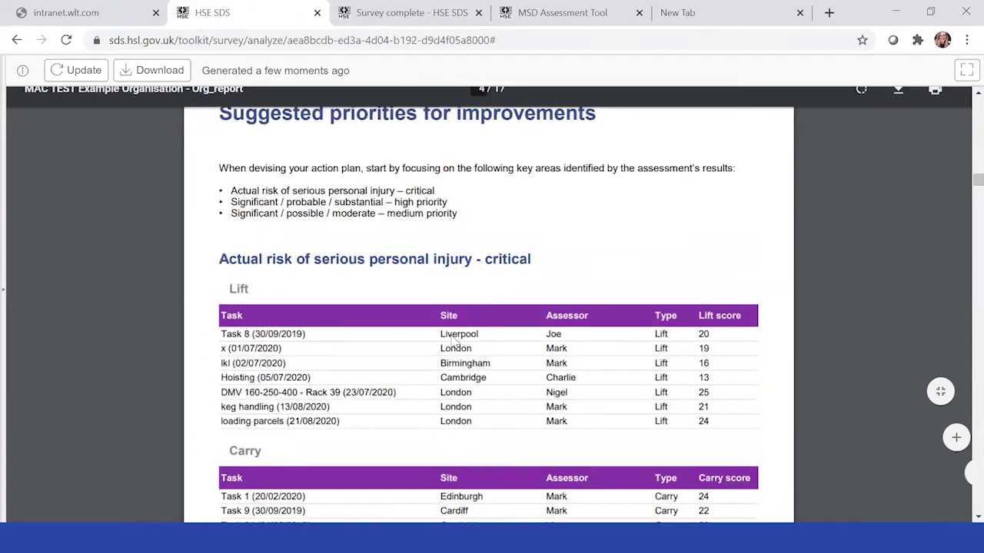
{"action": "scroll", "coordinate": [455, 342], "scroll_direction": "down", "scroll_amount": 1}
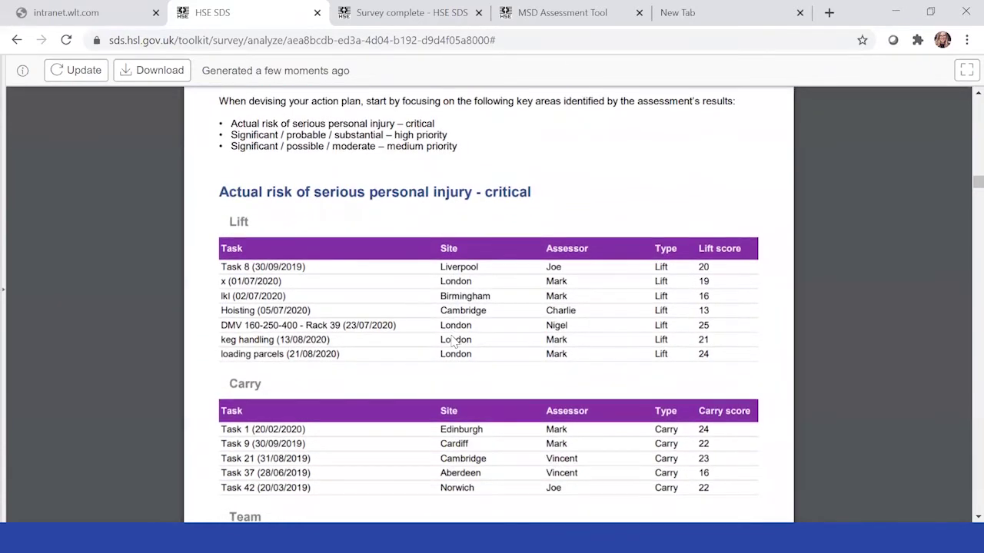
{"action": "scroll", "coordinate": [454, 340], "scroll_direction": "down", "scroll_amount": 2}
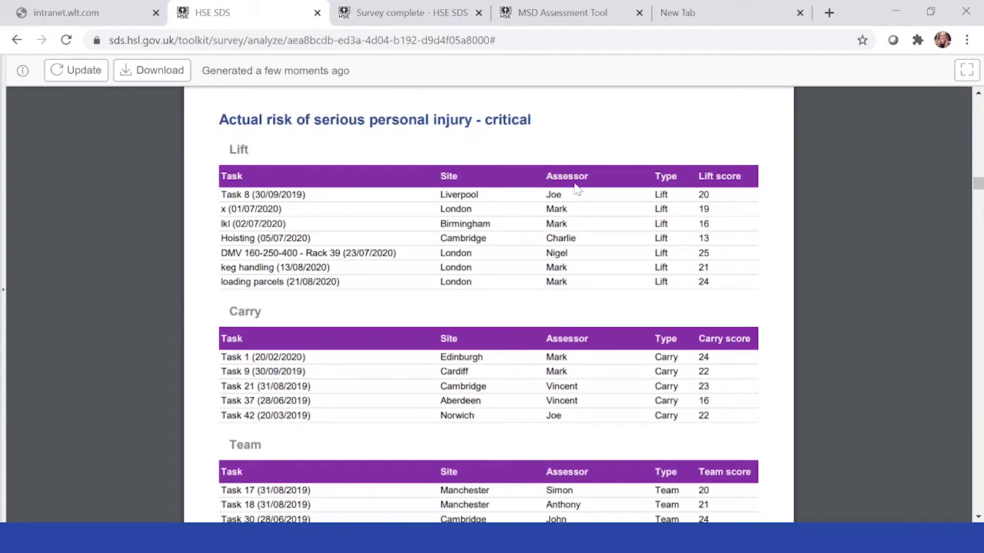
{"action": "scroll", "coordinate": [582, 217], "scroll_direction": "down", "scroll_amount": 1}
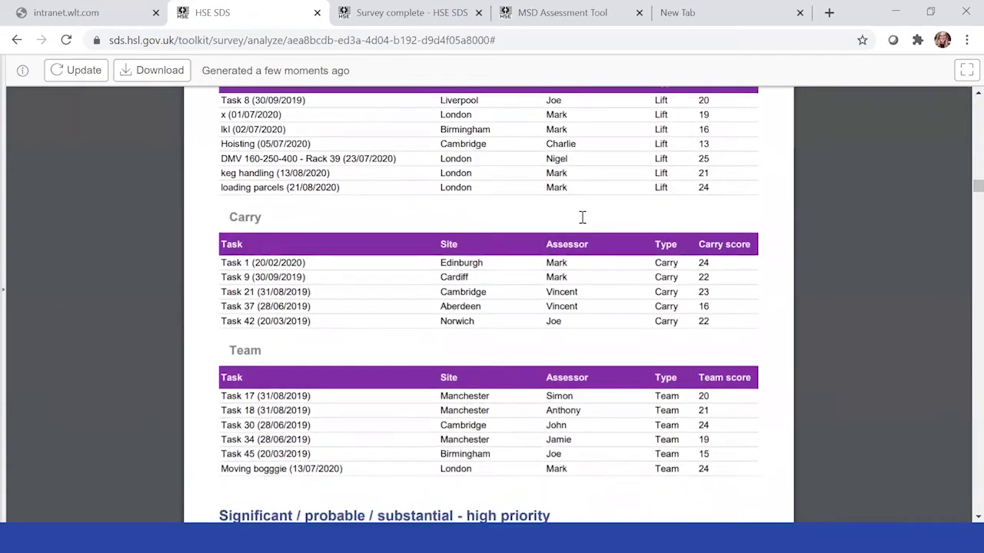
{"action": "scroll", "coordinate": [581, 219], "scroll_direction": "up", "scroll_amount": 2}
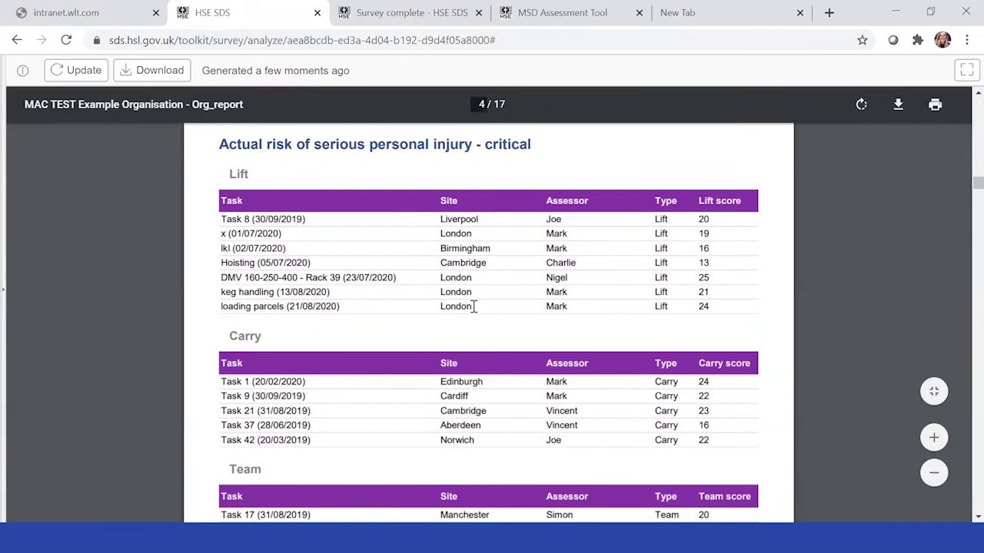
{"action": "scroll", "coordinate": [473, 306], "scroll_direction": "down", "scroll_amount": 6}
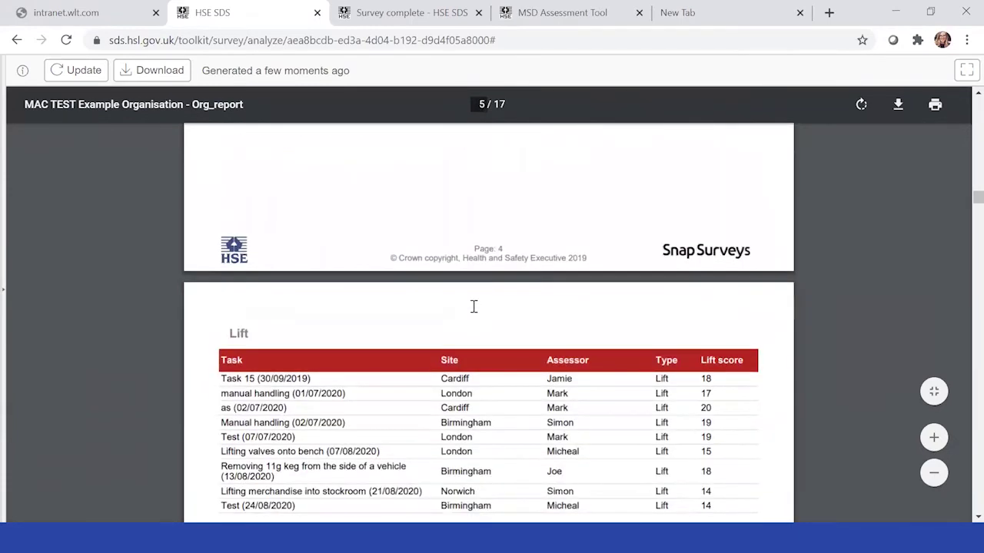
{"action": "scroll", "coordinate": [473, 306], "scroll_direction": "down", "scroll_amount": 10}
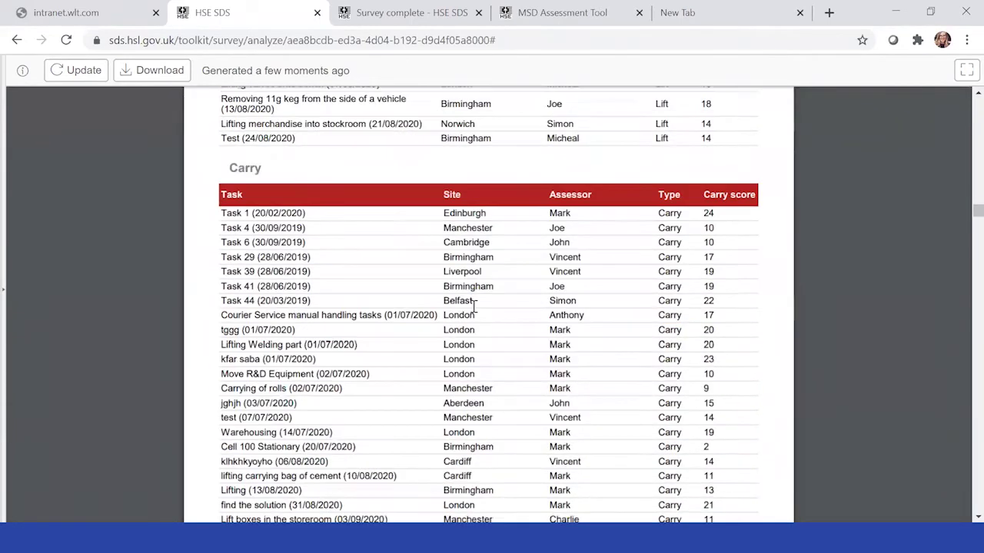
{"action": "scroll", "coordinate": [473, 306], "scroll_direction": "down", "scroll_amount": 3}
{"action": "scroll", "coordinate": [473, 306], "scroll_direction": "down", "scroll_amount": 7}
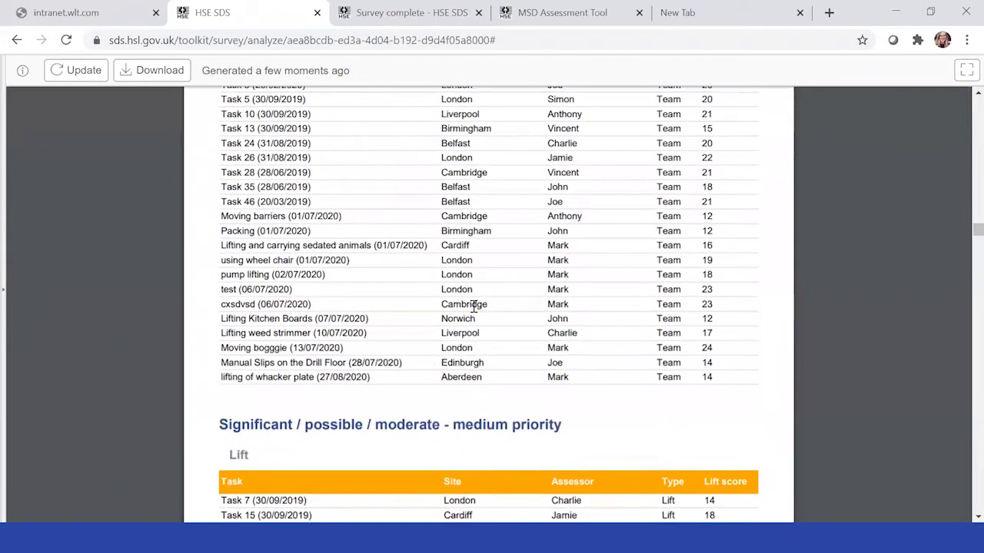
{"action": "scroll", "coordinate": [473, 306], "scroll_direction": "down", "scroll_amount": 5}
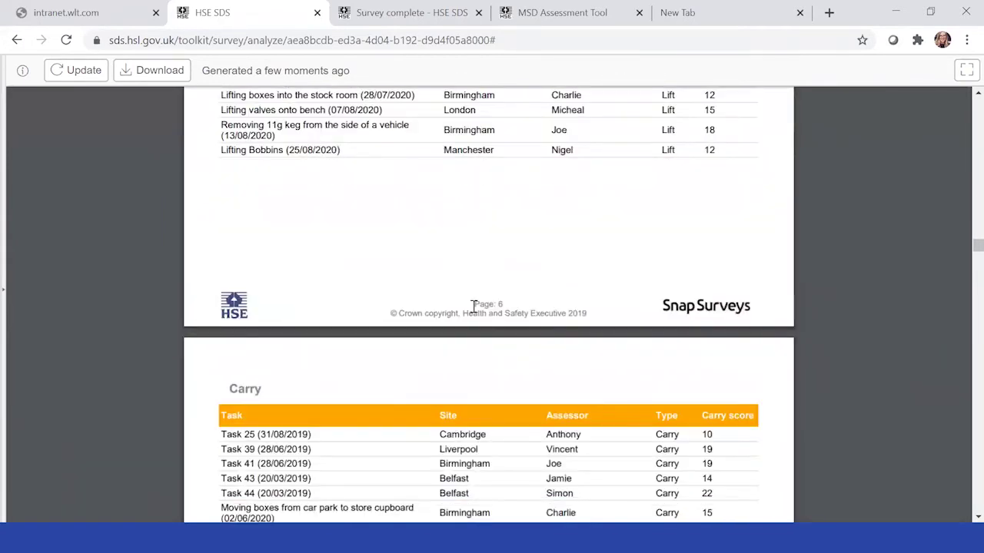
{"action": "scroll", "coordinate": [473, 305], "scroll_direction": "down", "scroll_amount": 4}
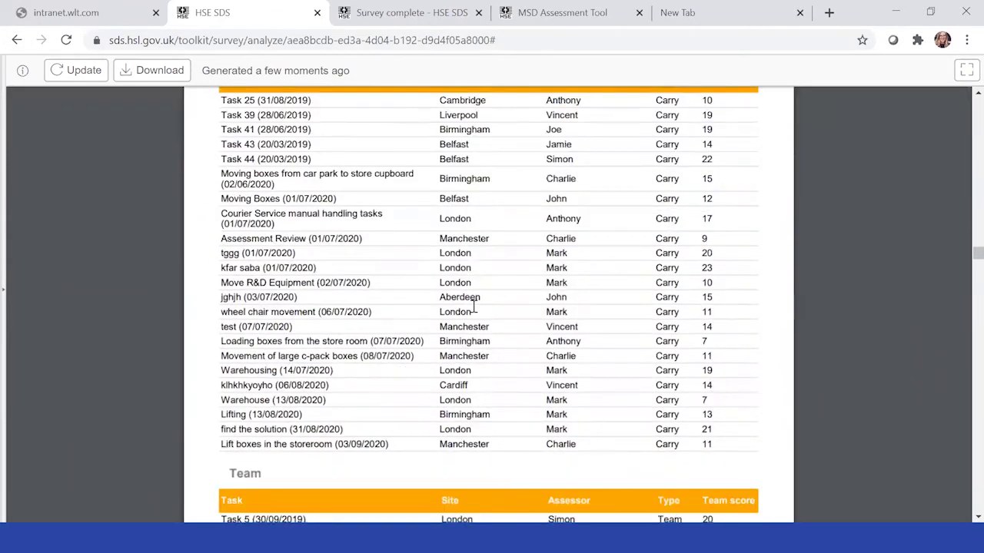
{"action": "scroll", "coordinate": [464, 259], "scroll_direction": "up", "scroll_amount": 20}
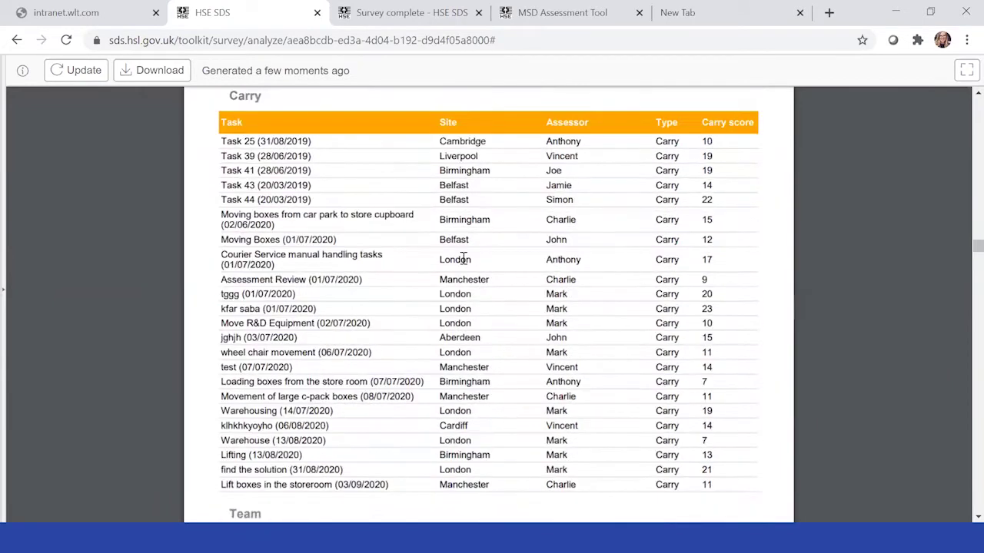
{"action": "scroll", "coordinate": [464, 259], "scroll_direction": "down", "scroll_amount": 20}
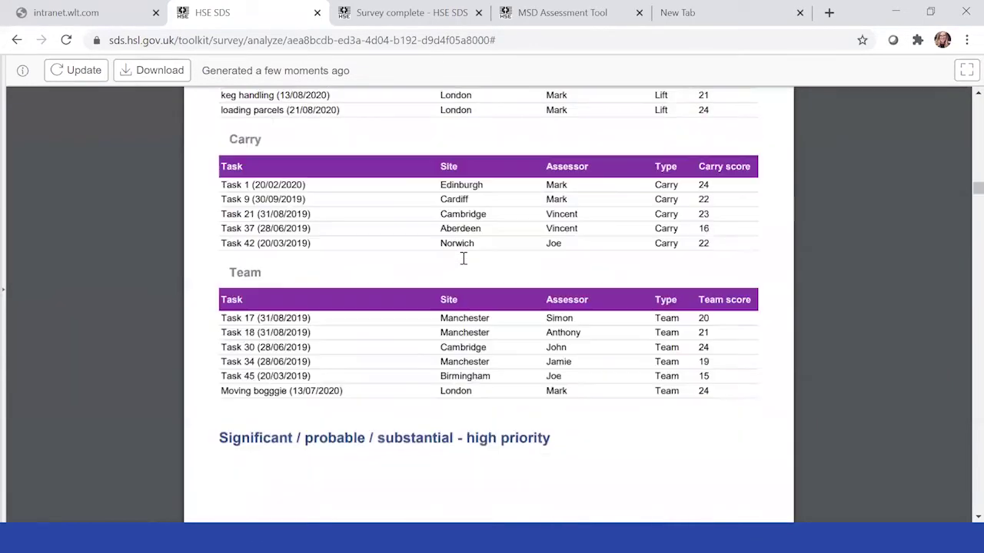
{"action": "scroll", "coordinate": [462, 259], "scroll_direction": "up", "scroll_amount": 1}
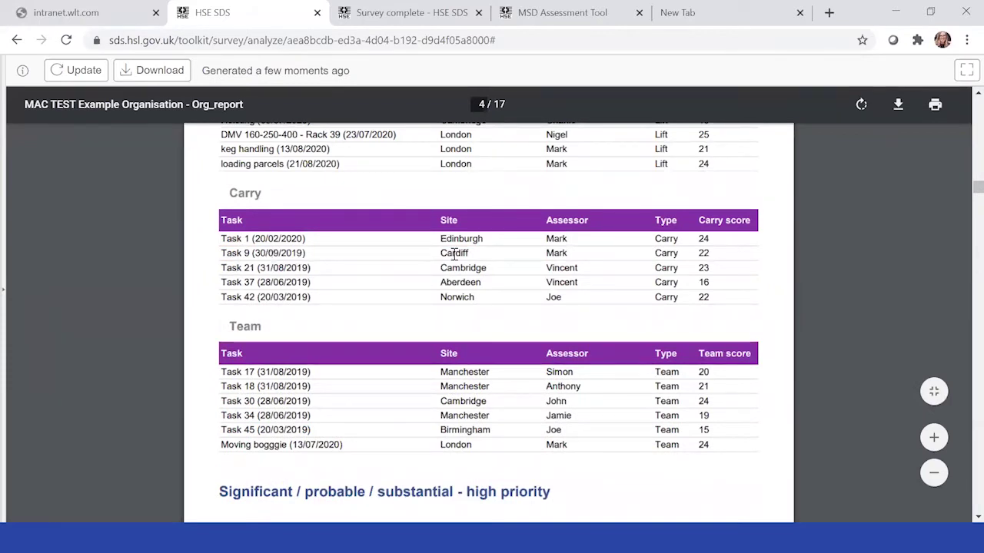
{"action": "scroll", "coordinate": [587, 275], "scroll_direction": "down", "scroll_amount": 4}
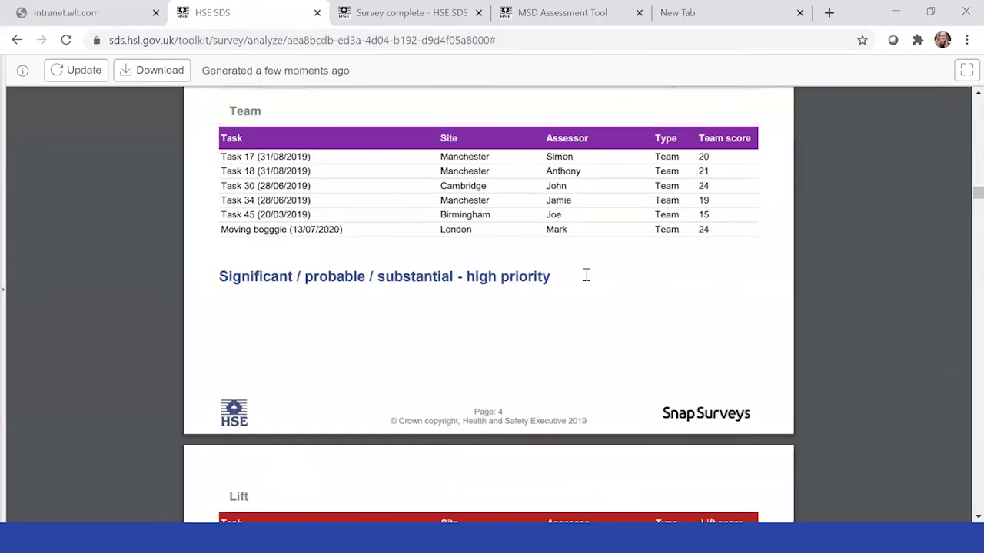
{"action": "scroll", "coordinate": [587, 274], "scroll_direction": "down", "scroll_amount": 20}
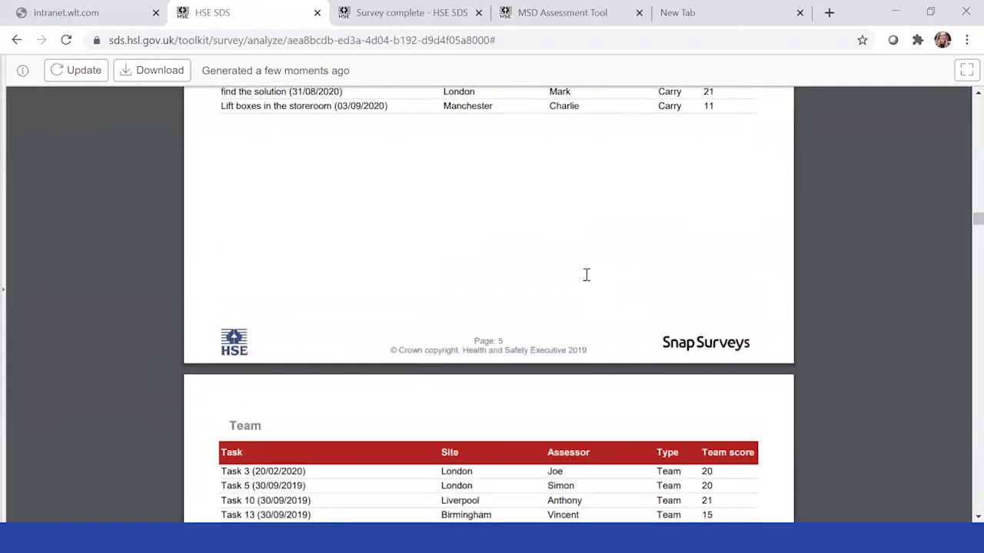
{"action": "scroll", "coordinate": [587, 275], "scroll_direction": "down", "scroll_amount": 17}
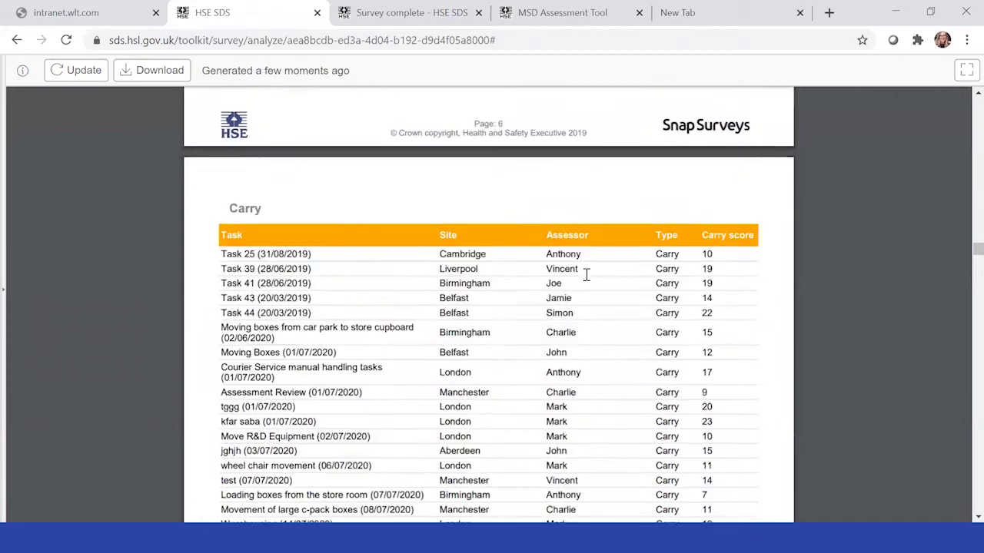
{"action": "scroll", "coordinate": [586, 274], "scroll_direction": "down", "scroll_amount": 10}
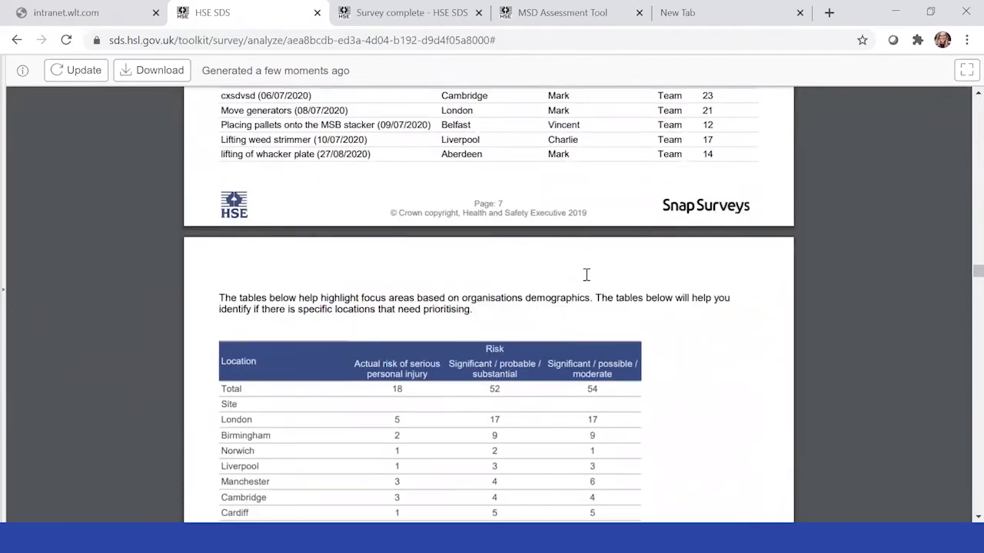
{"action": "scroll", "coordinate": [586, 275], "scroll_direction": "down", "scroll_amount": 3}
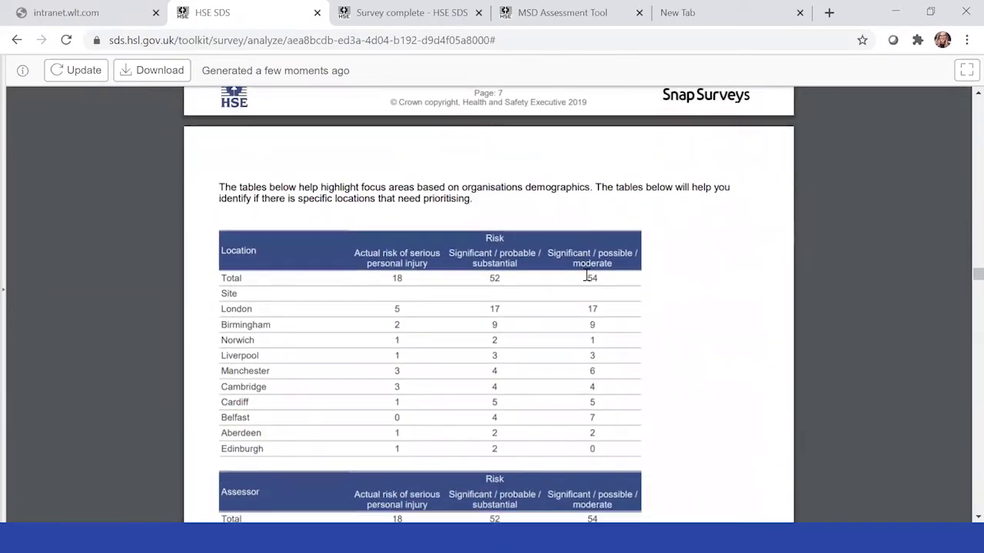
{"action": "scroll", "coordinate": [586, 274], "scroll_direction": "down", "scroll_amount": 2}
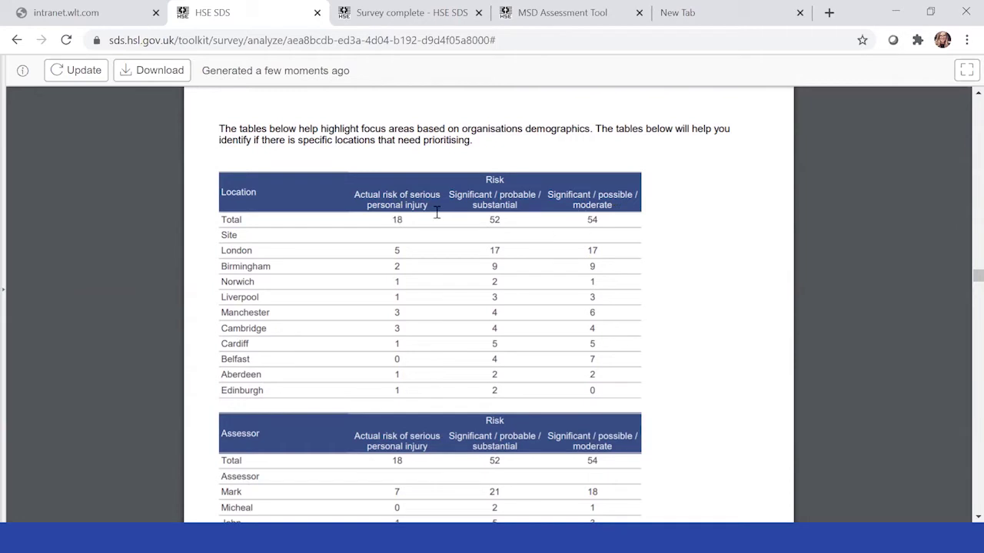
{"action": "scroll", "coordinate": [441, 241], "scroll_direction": "down", "scroll_amount": 1}
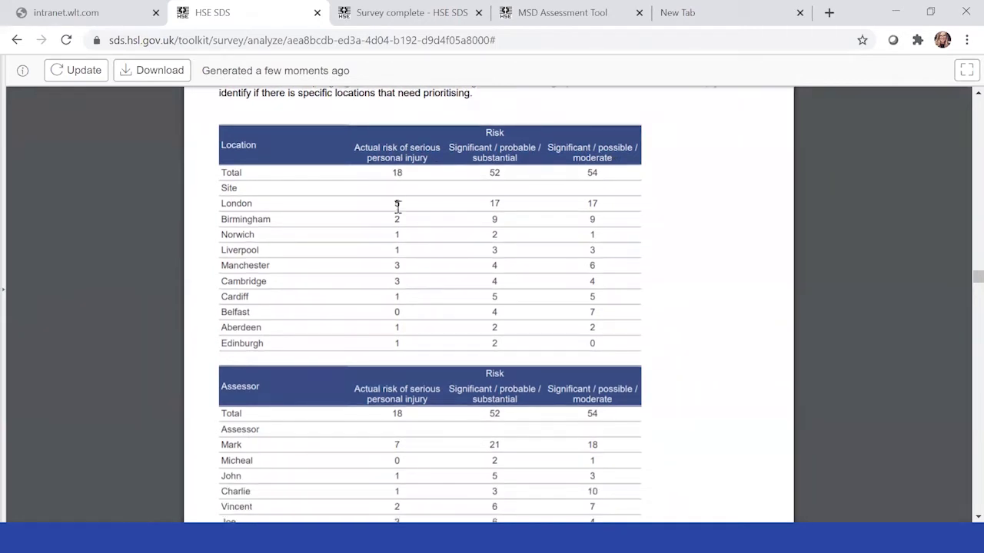
{"action": "double_click", "coordinate": [397, 204]}
{"action": "scroll", "coordinate": [449, 284], "scroll_direction": "down", "scroll_amount": 3}
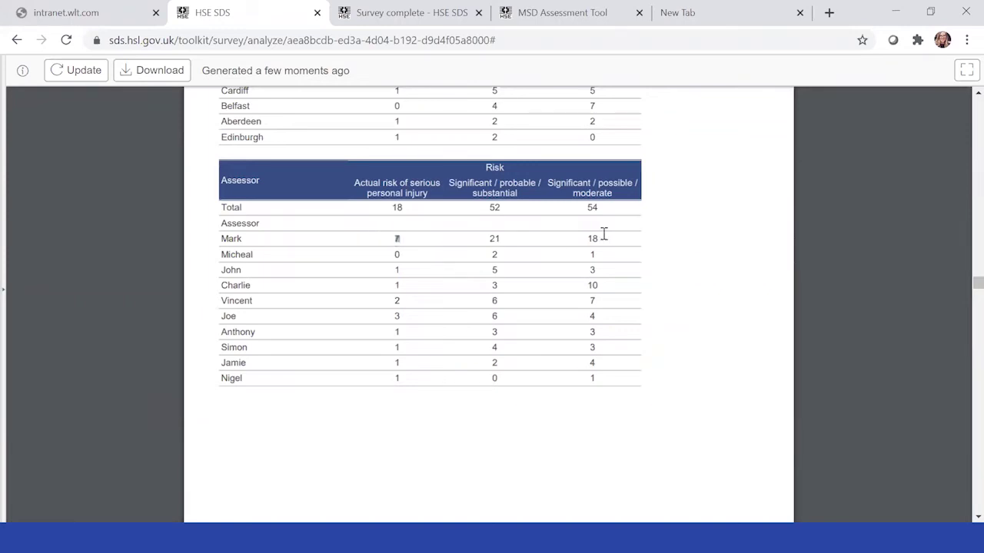
{"action": "left_click_drag", "start_coordinate": [604, 233], "coordinate": [351, 243]}
{"action": "scroll", "coordinate": [297, 336], "scroll_direction": "down", "scroll_amount": 10}
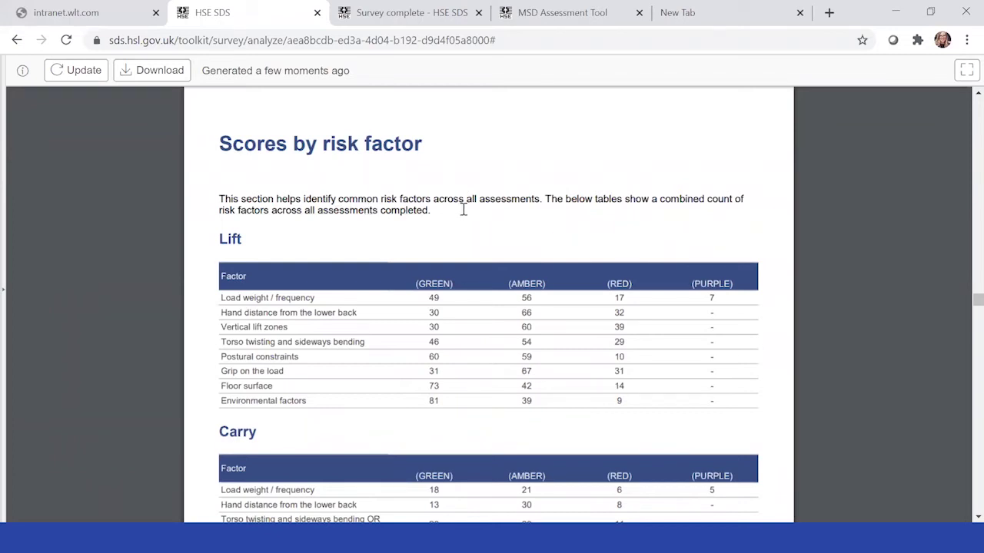
{"action": "scroll", "coordinate": [478, 228], "scroll_direction": "down", "scroll_amount": 1}
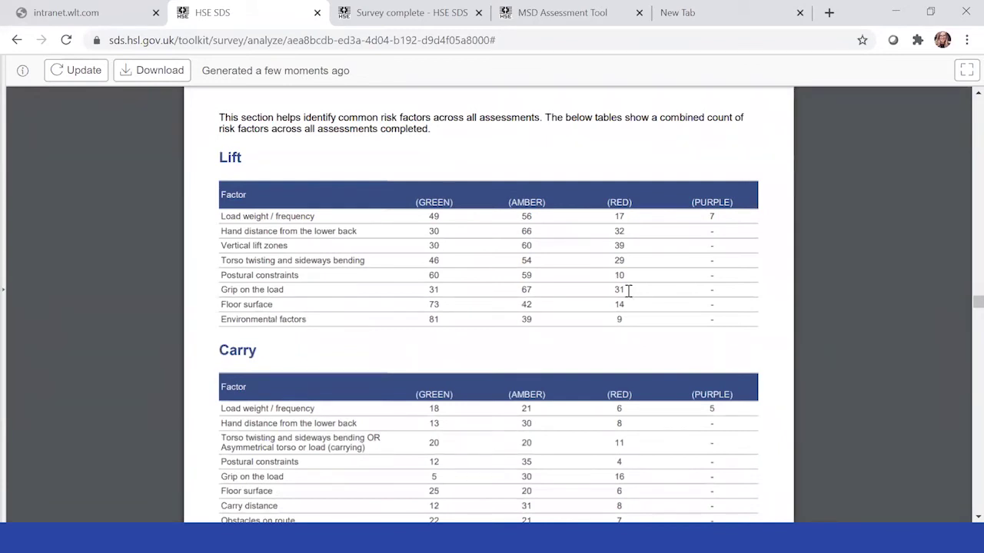
{"action": "left_click_drag", "start_coordinate": [629, 291], "coordinate": [608, 290]}
{"action": "left_click_drag", "start_coordinate": [292, 282], "coordinate": [291, 296]}
{"action": "left_click", "coordinate": [330, 299]}
{"action": "scroll", "coordinate": [280, 314], "scroll_direction": "down", "scroll_amount": 3}
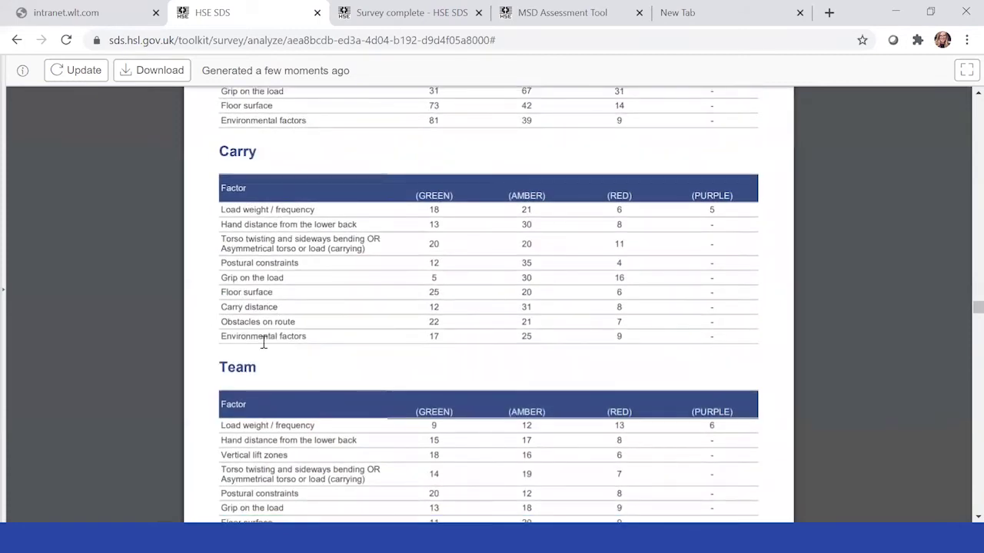
{"action": "scroll", "coordinate": [219, 221], "scroll_direction": "down", "scroll_amount": 3}
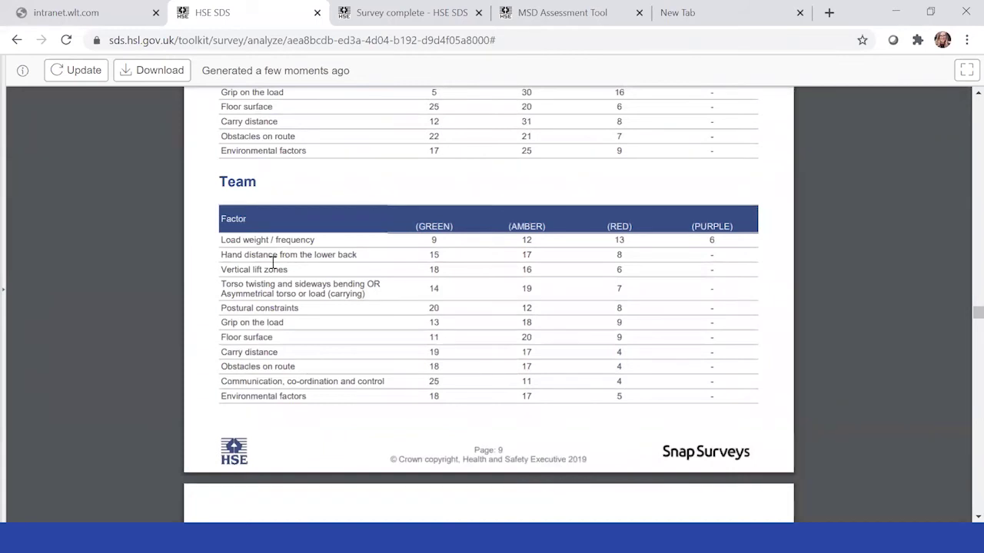
{"action": "scroll", "coordinate": [273, 262], "scroll_direction": "down", "scroll_amount": 4}
{"action": "scroll", "coordinate": [273, 263], "scroll_direction": "down", "scroll_amount": 2}
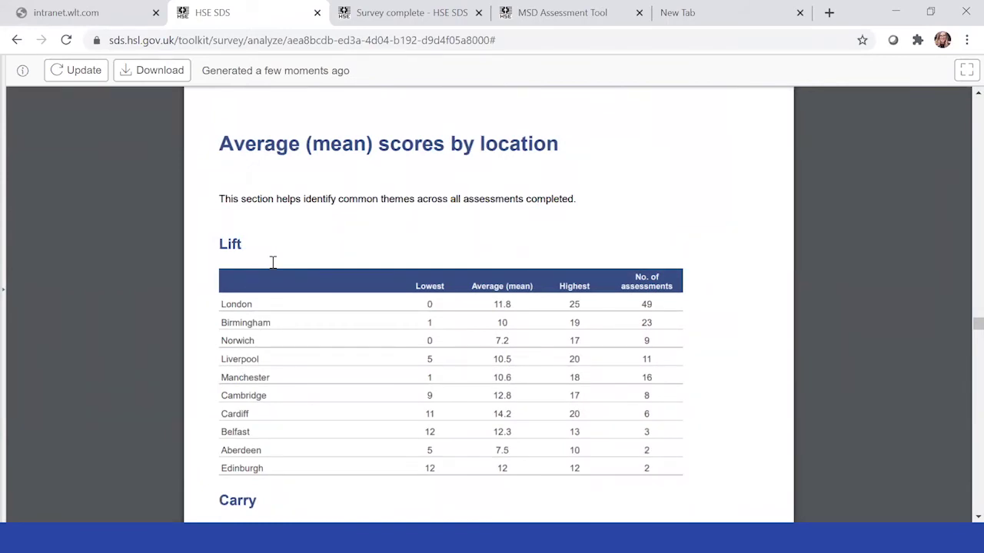
{"action": "scroll", "coordinate": [273, 262], "scroll_direction": "down", "scroll_amount": 2}
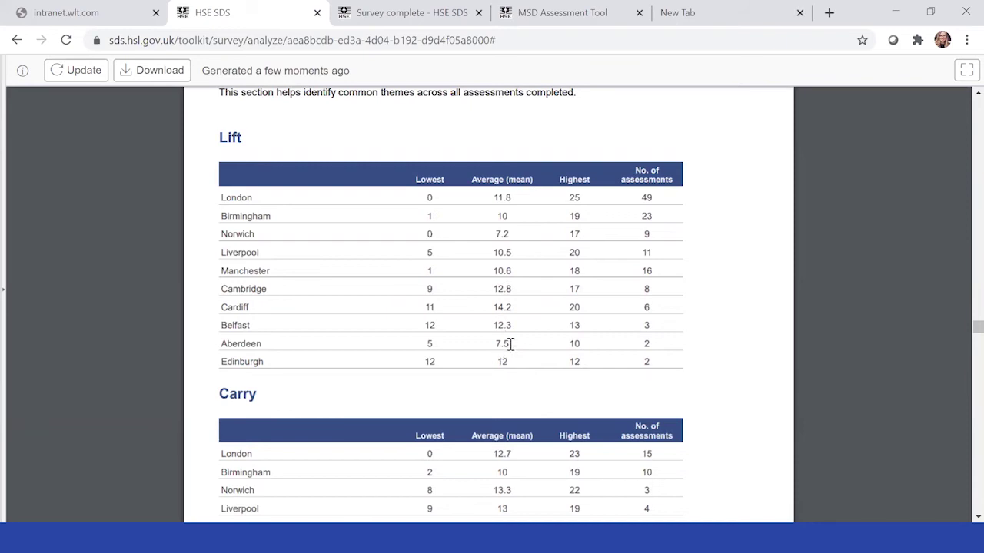
{"action": "double_click", "coordinate": [502, 233]}
{"action": "scroll", "coordinate": [429, 339], "scroll_direction": "down", "scroll_amount": 1}
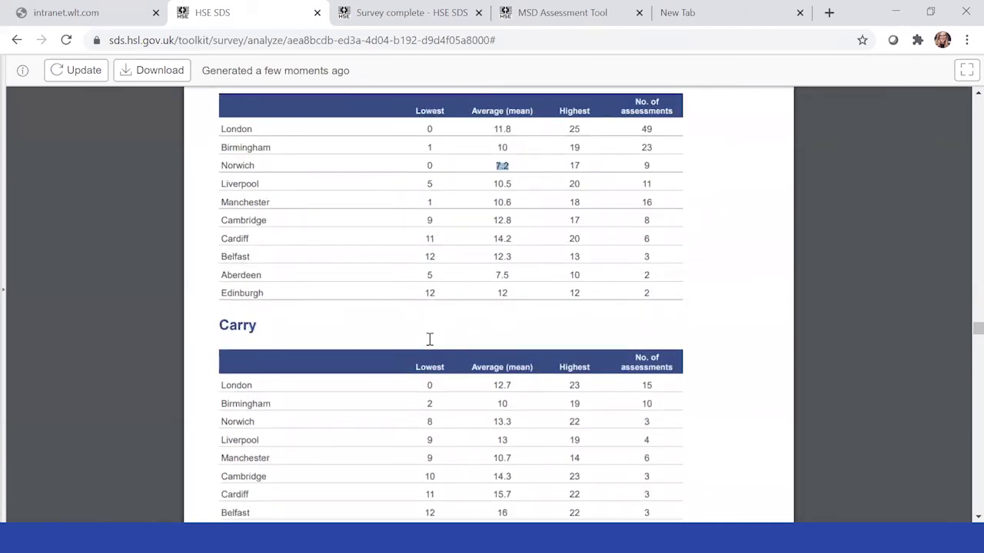
{"action": "scroll", "coordinate": [430, 339], "scroll_direction": "down", "scroll_amount": 4}
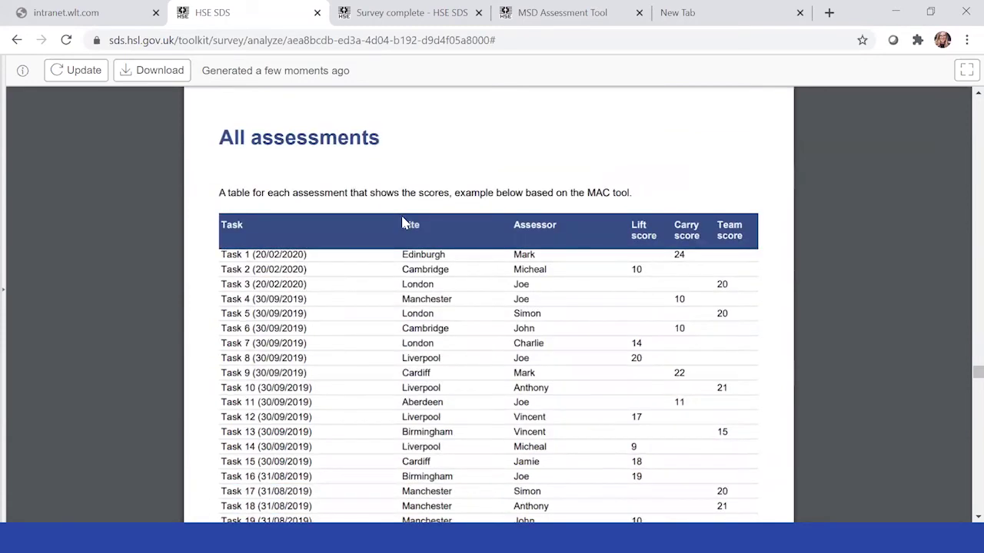
{"action": "scroll", "coordinate": [403, 223], "scroll_direction": "down", "scroll_amount": 10}
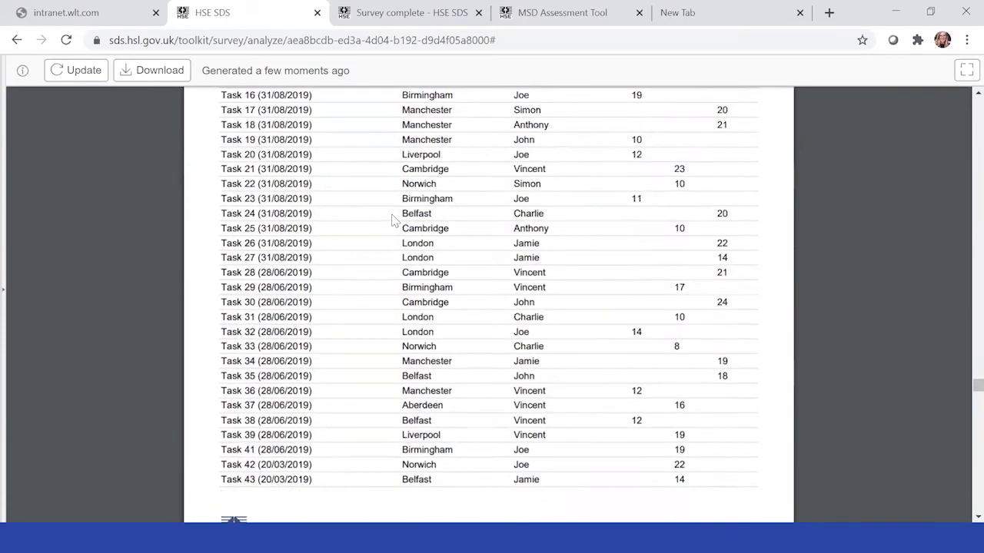
{"action": "scroll", "coordinate": [392, 221], "scroll_direction": "down", "scroll_amount": 5}
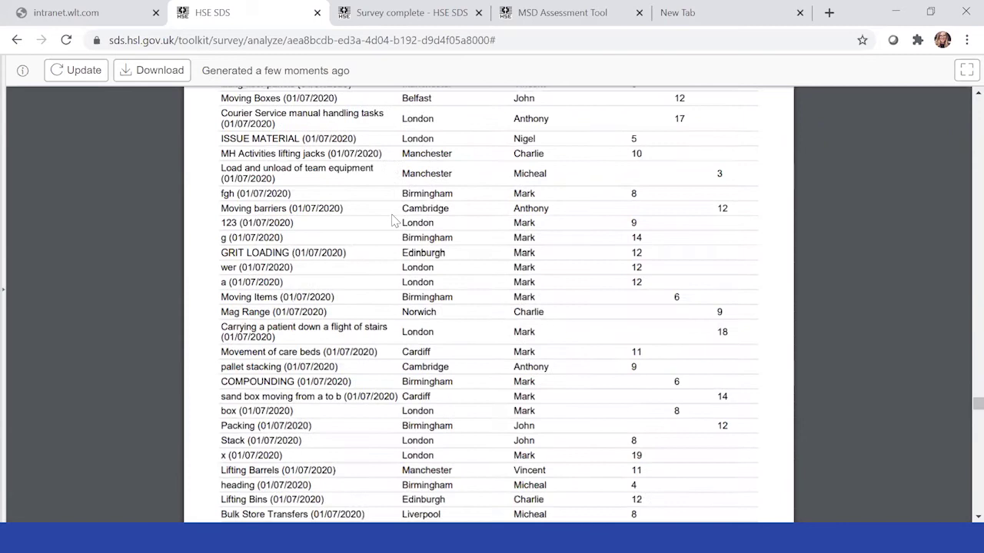
{"action": "scroll", "coordinate": [392, 220], "scroll_direction": "down", "scroll_amount": 6}
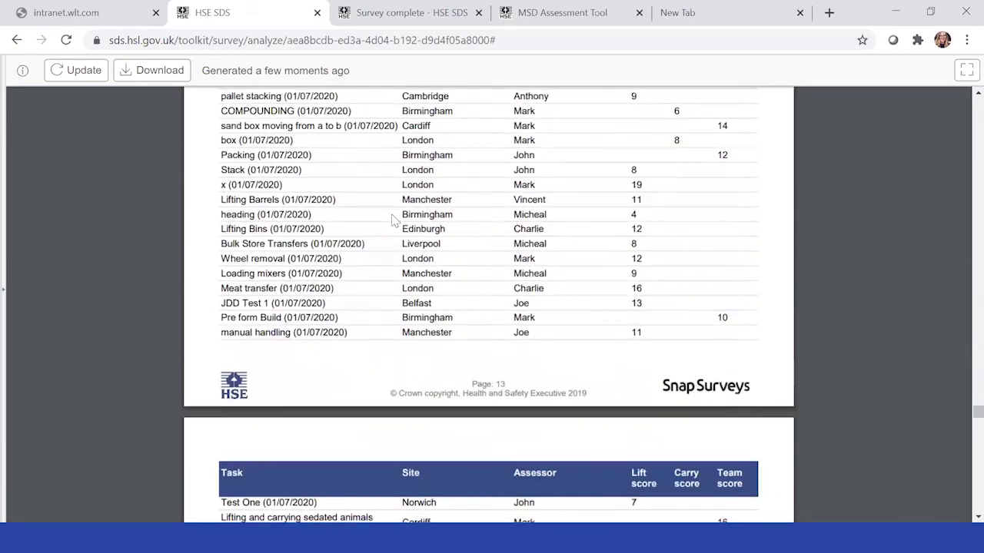
{"action": "scroll", "coordinate": [430, 327], "scroll_direction": "down", "scroll_amount": 8}
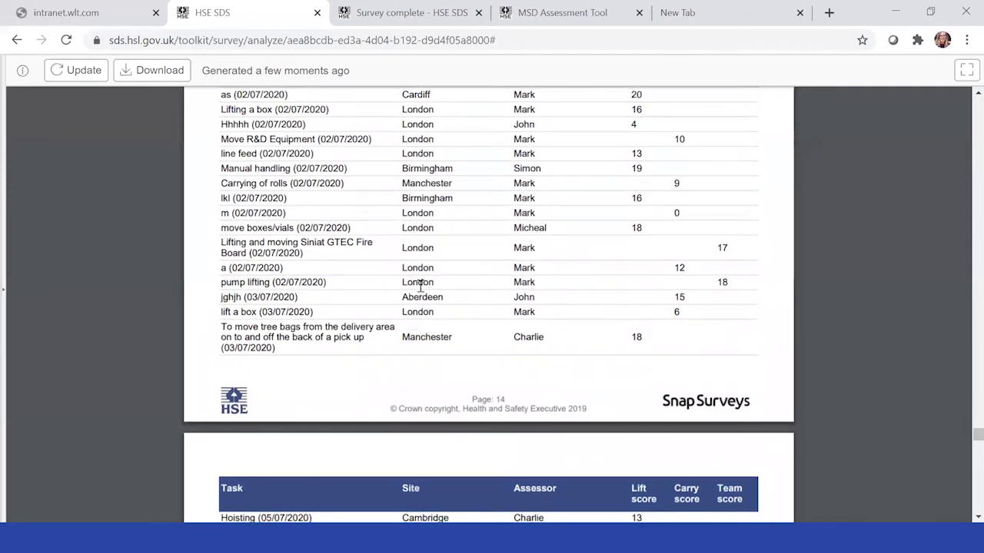
{"action": "scroll", "coordinate": [428, 293], "scroll_direction": "down", "scroll_amount": 12}
{"action": "scroll", "coordinate": [421, 286], "scroll_direction": "down", "scroll_amount": 9}
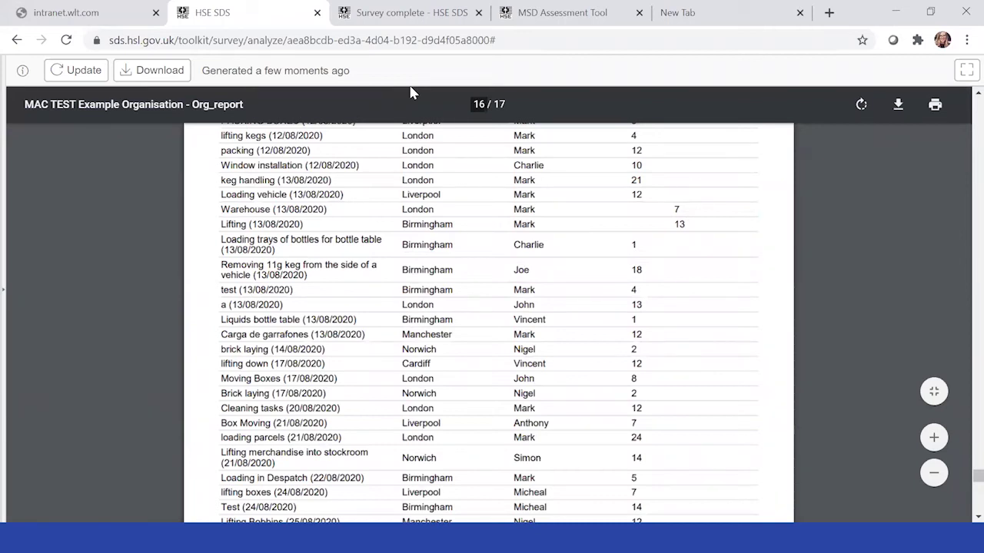
{"action": "scroll", "coordinate": [305, 220], "scroll_direction": "down", "scroll_amount": 10}
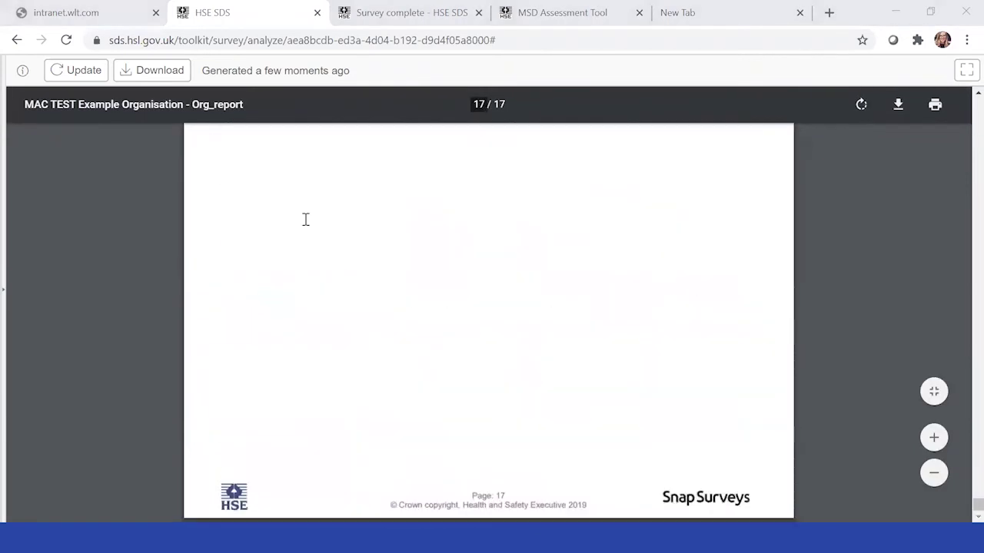
{"action": "scroll", "coordinate": [305, 219], "scroll_direction": "up", "scroll_amount": 7}
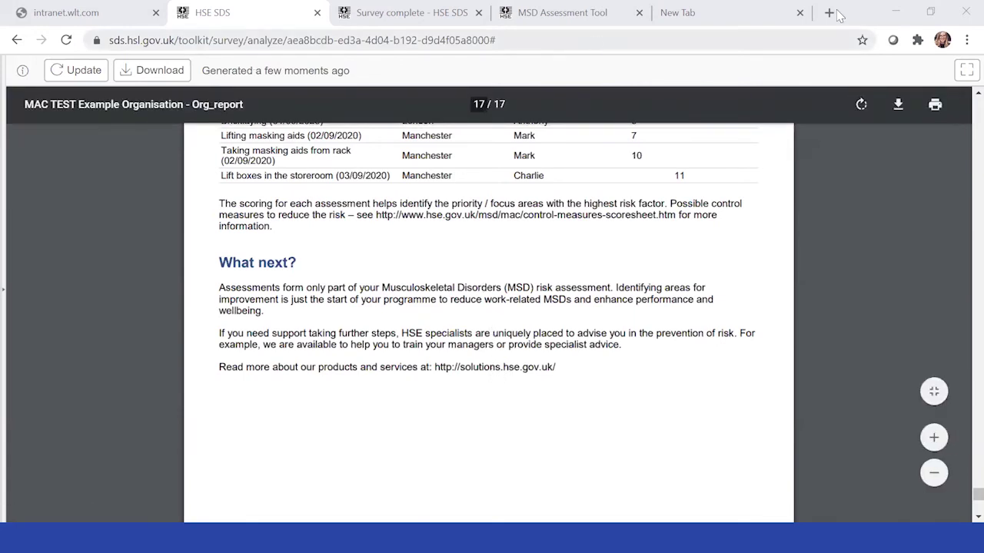
- Restore the normal layout and start a context rule on the Task variable in Filter & context
{"action": "left_click", "coordinate": [966, 70]}
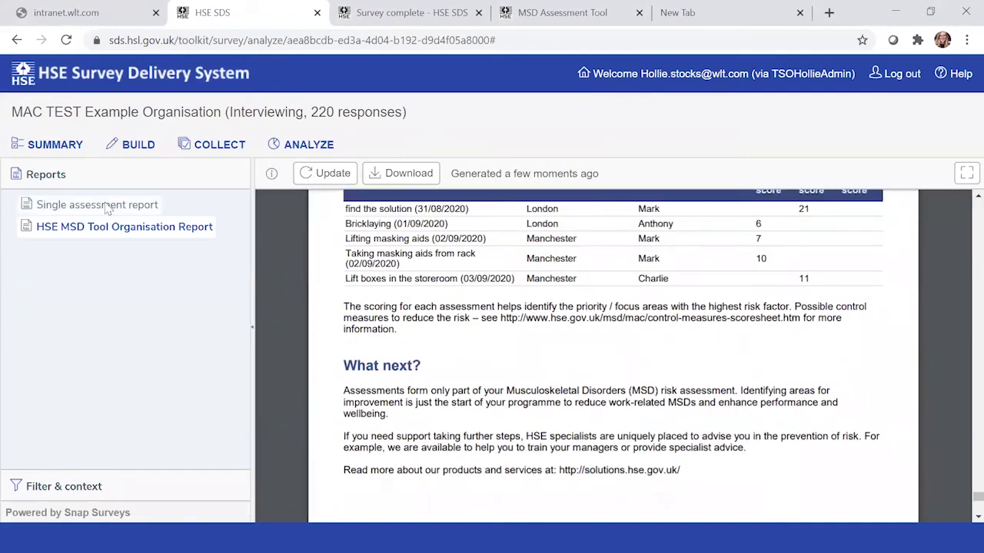
{"action": "left_click", "coordinate": [73, 489]}
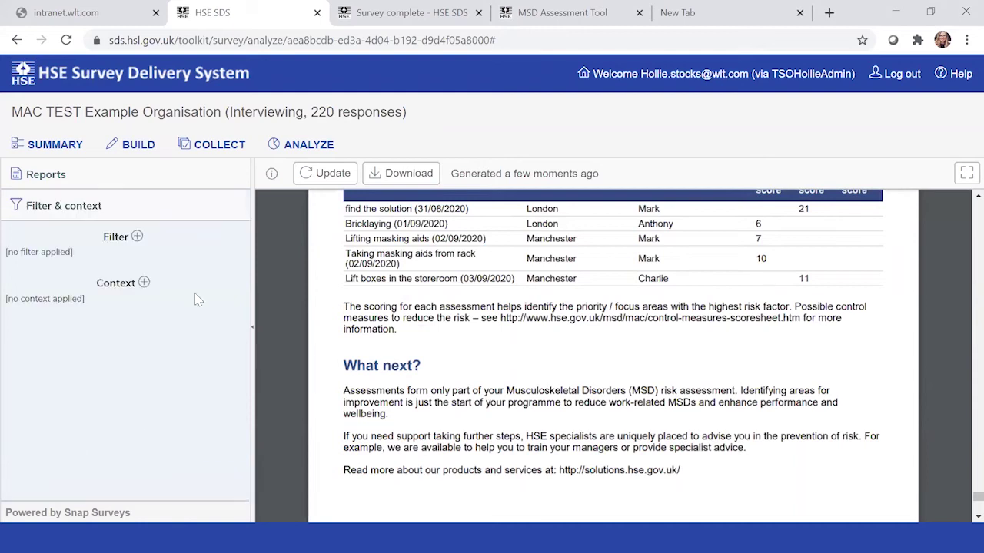
{"action": "left_click", "coordinate": [137, 237]}
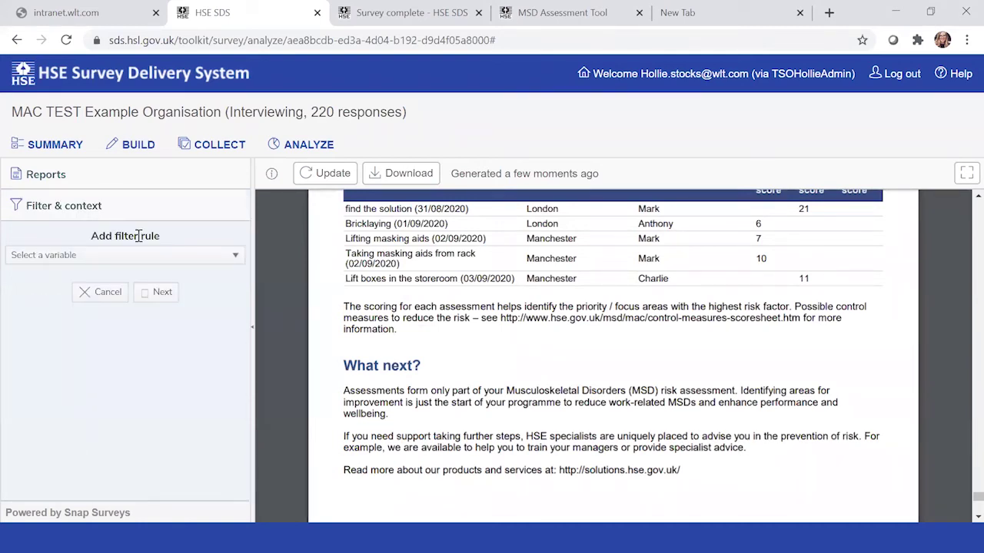
{"action": "left_click", "coordinate": [85, 293]}
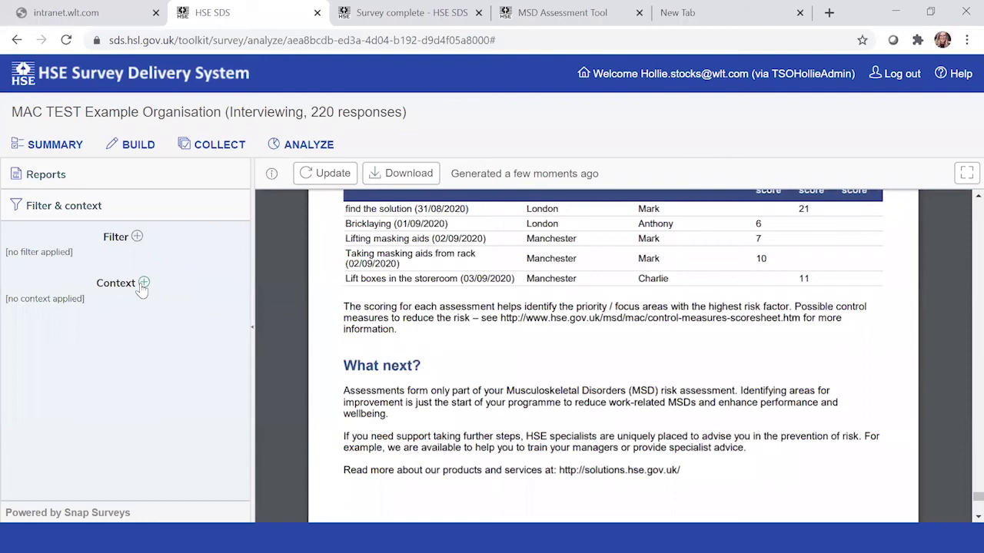
{"action": "left_click", "coordinate": [141, 286]}
{"action": "left_click", "coordinate": [183, 257]}
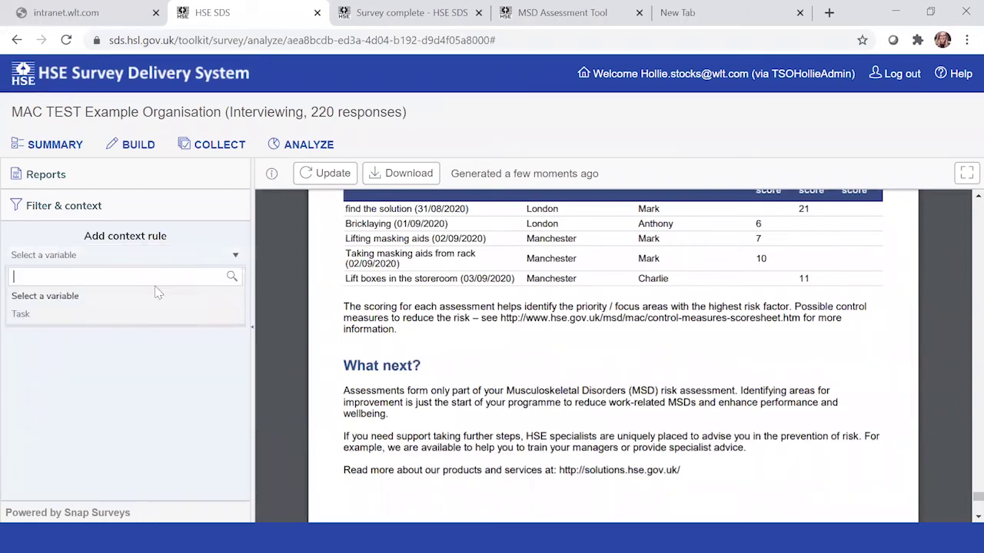
{"action": "left_click", "coordinate": [121, 314]}
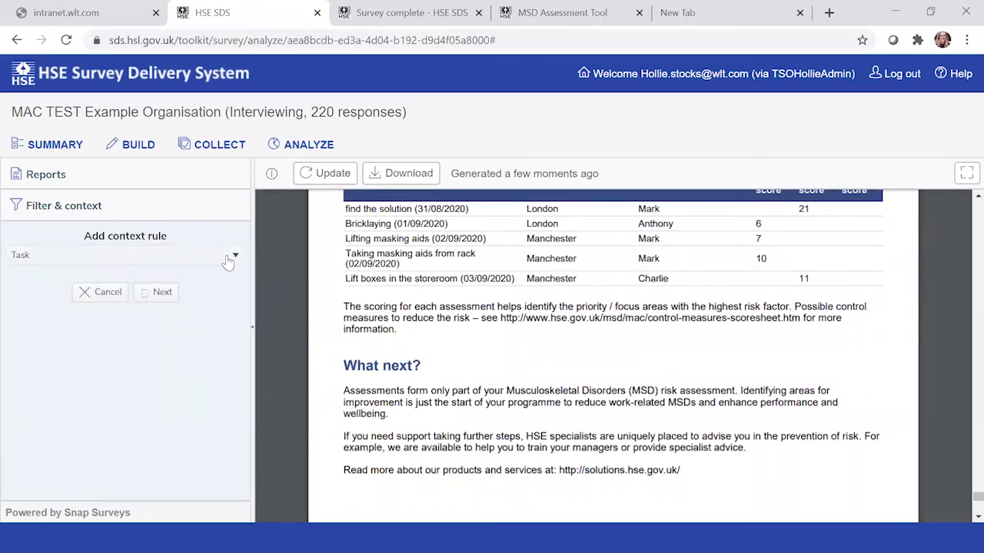
- Set the context to Task 9 (30/09/2019) and apply the changes to regenerate the analysis
{"action": "left_click", "coordinate": [162, 293]}
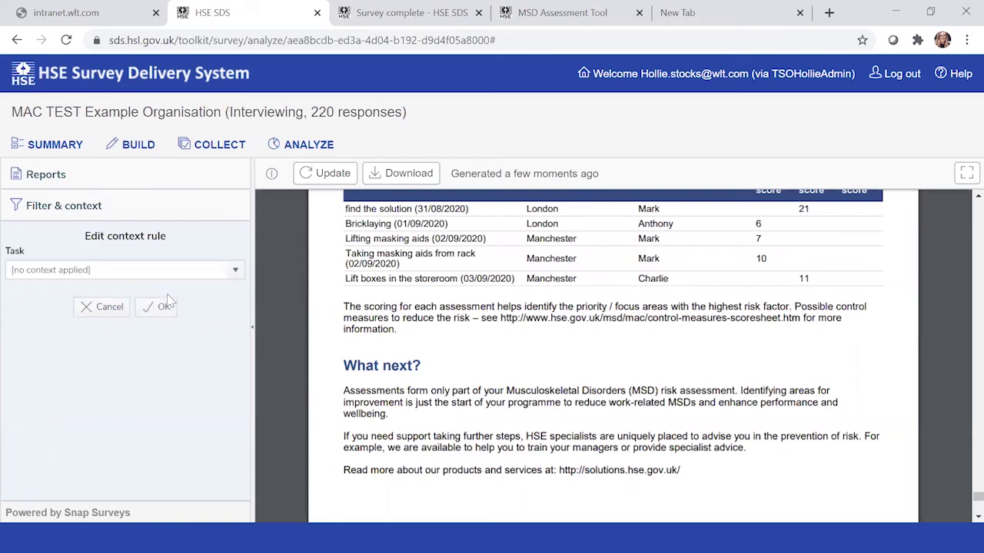
{"action": "left_click", "coordinate": [235, 271]}
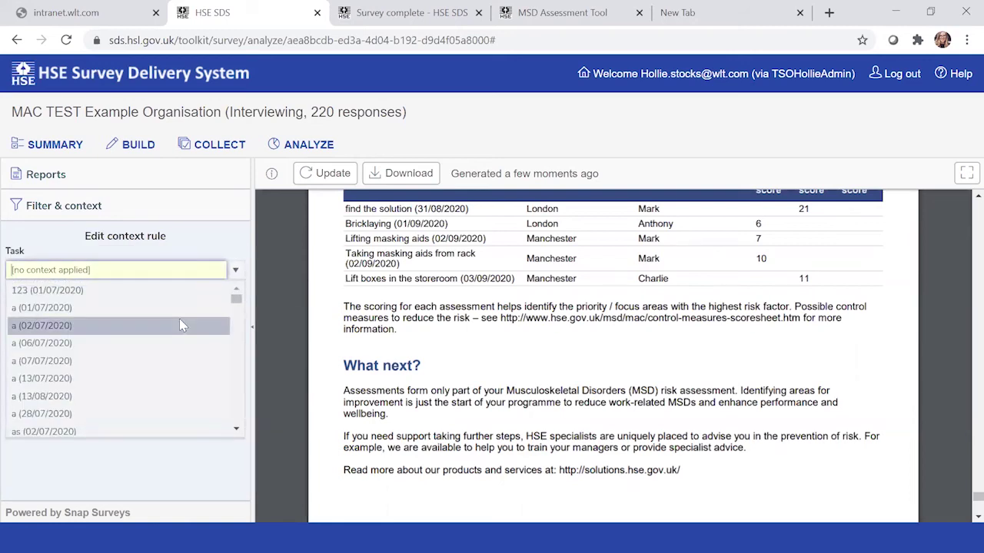
{"action": "scroll", "coordinate": [180, 321], "scroll_direction": "down", "scroll_amount": 15}
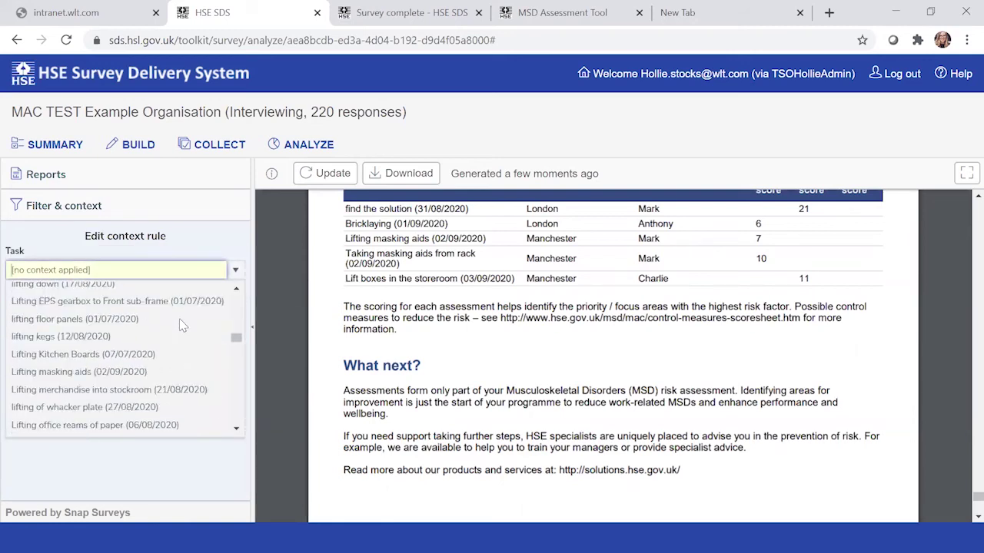
{"action": "scroll", "coordinate": [179, 323], "scroll_direction": "down", "scroll_amount": 10}
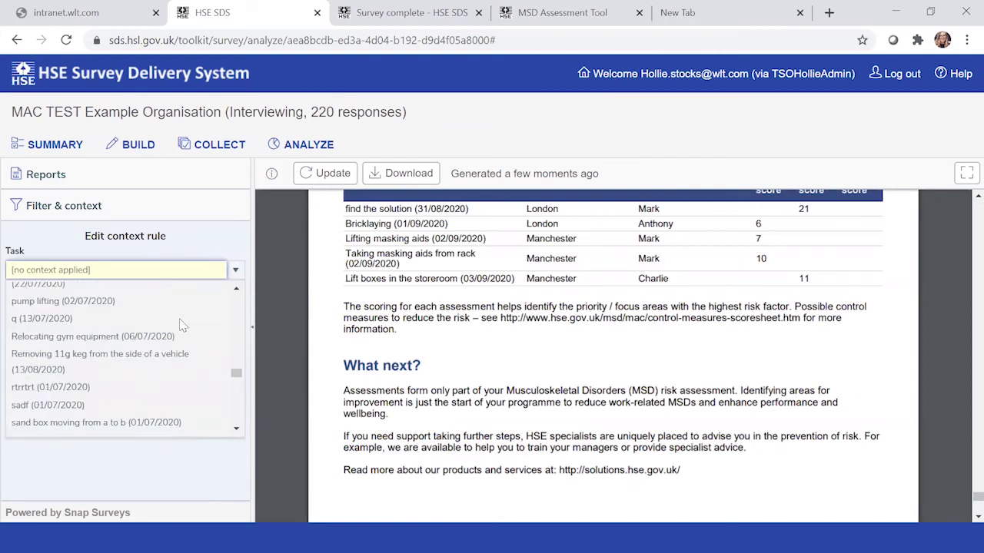
{"action": "scroll", "coordinate": [179, 324], "scroll_direction": "down", "scroll_amount": 5}
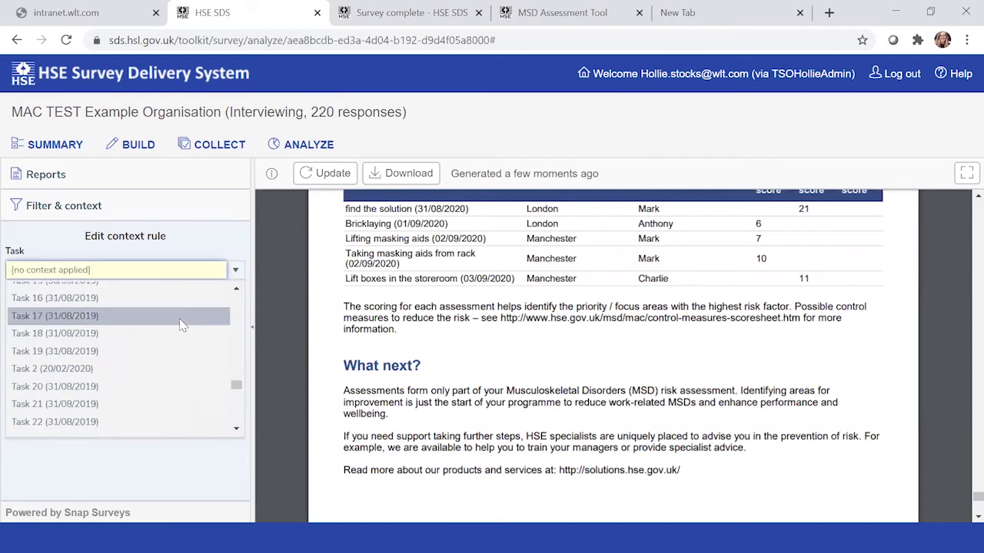
{"action": "scroll", "coordinate": [180, 323], "scroll_direction": "down", "scroll_amount": 8}
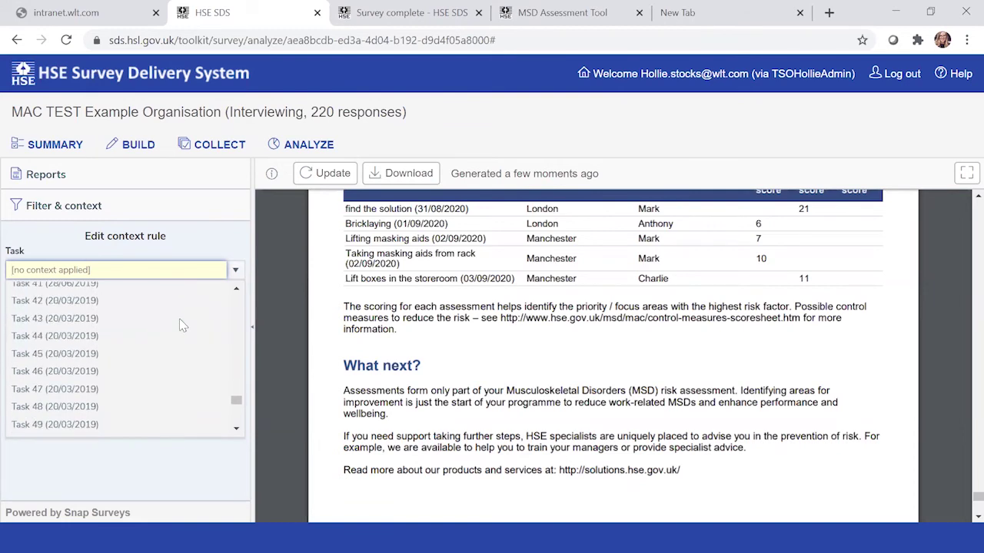
{"action": "scroll", "coordinate": [182, 325], "scroll_direction": "up", "scroll_amount": 10}
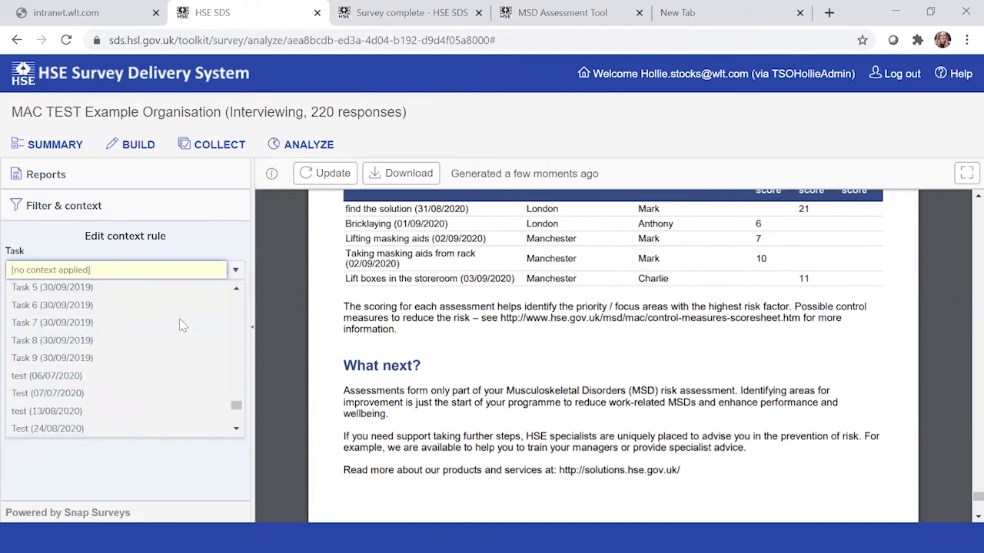
{"action": "left_click", "coordinate": [139, 369]}
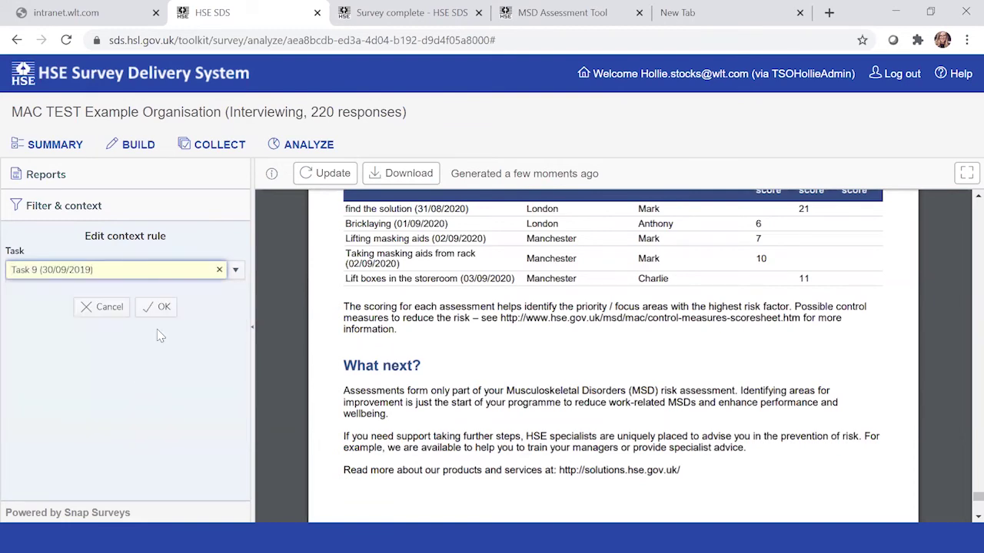
{"action": "left_click", "coordinate": [150, 307]}
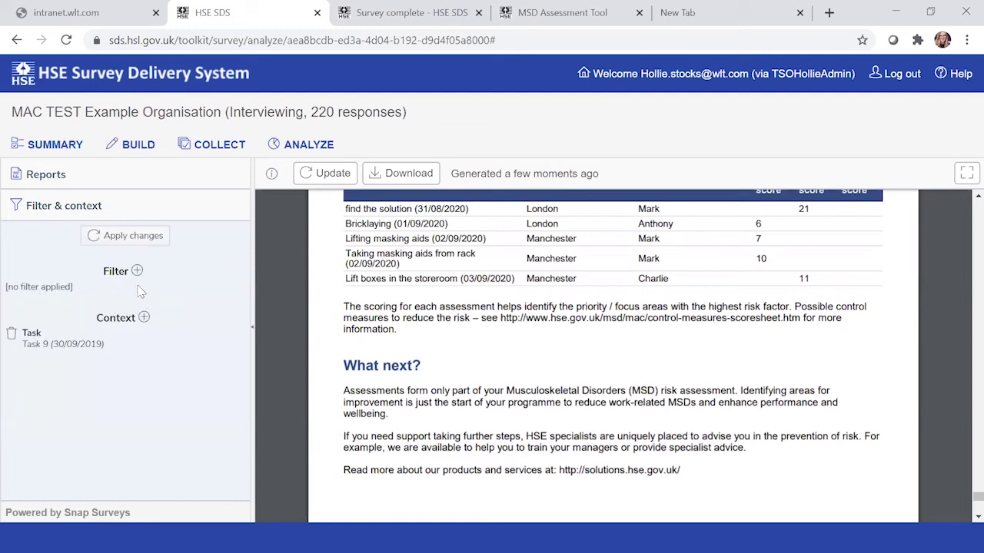
{"action": "left_click", "coordinate": [128, 238]}
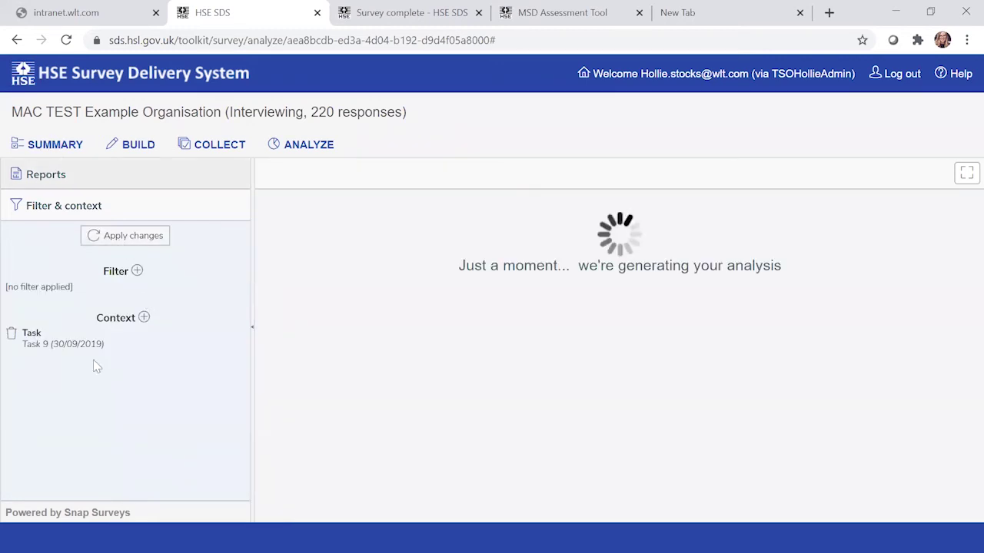
{"action": "left_click", "coordinate": [67, 179]}
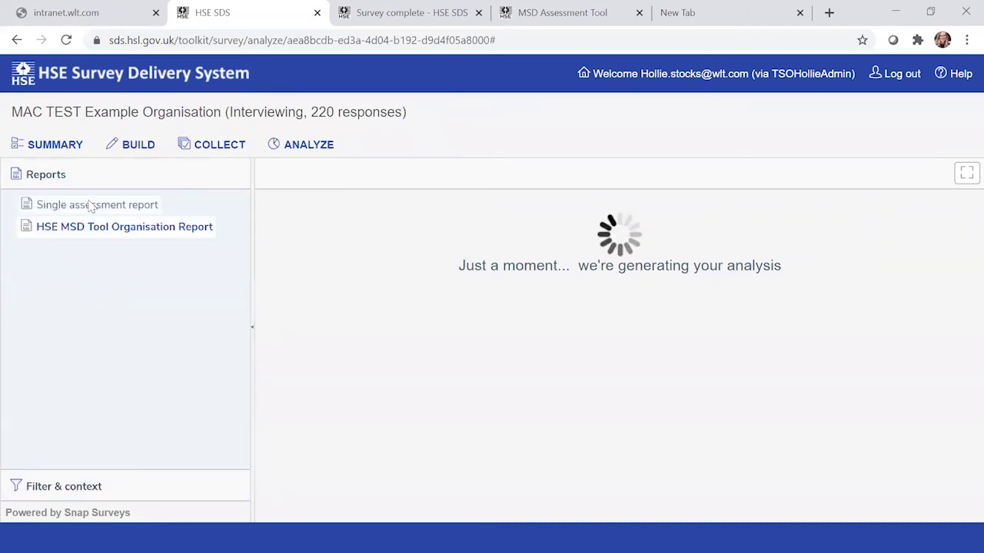
- Open the Single assessment report and review Task 9's Carry assessment at Cardiff (PURPLE, 10)
{"action": "left_click", "coordinate": [90, 206]}
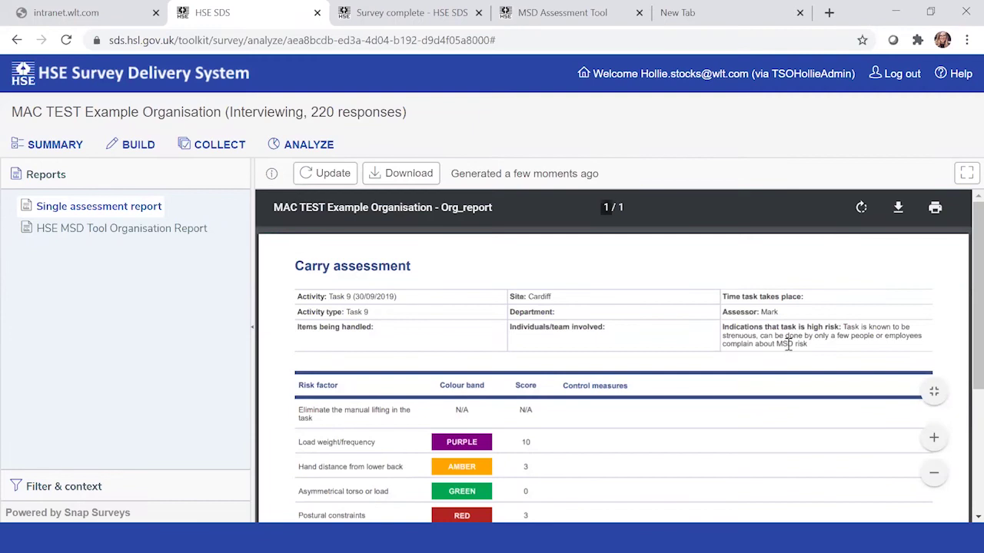
{"action": "scroll", "coordinate": [766, 332], "scroll_direction": "down", "scroll_amount": 3}
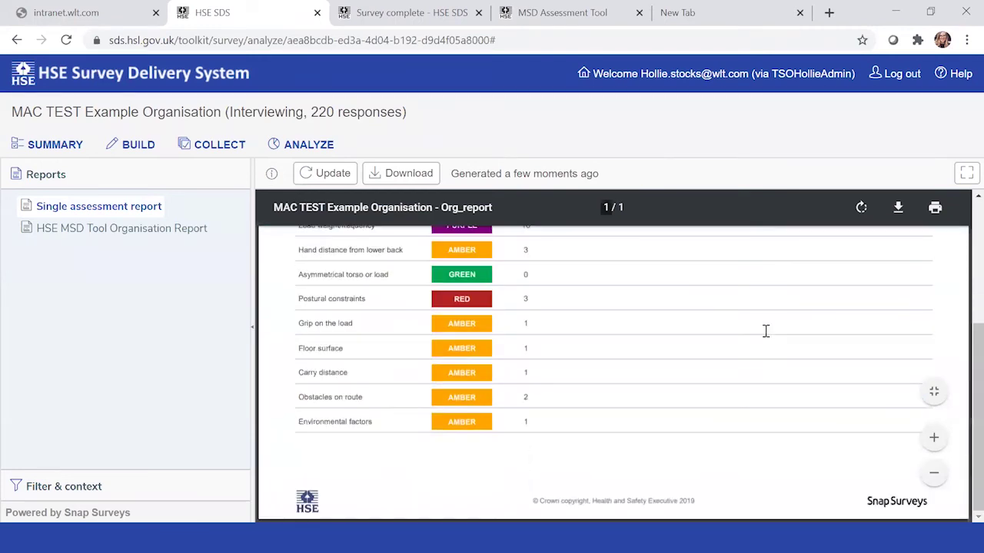
{"action": "scroll", "coordinate": [764, 331], "scroll_direction": "up", "scroll_amount": 2}
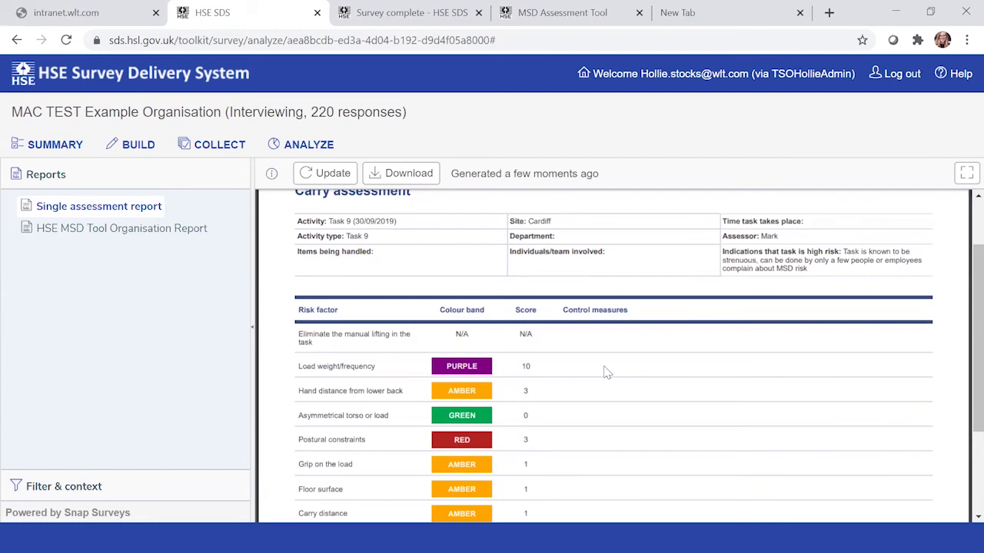
{"action": "scroll", "coordinate": [605, 372], "scroll_direction": "down", "scroll_amount": 1}
{"action": "scroll", "coordinate": [605, 372], "scroll_direction": "up", "scroll_amount": 2}
{"action": "scroll", "coordinate": [605, 372], "scroll_direction": "down", "scroll_amount": 2}
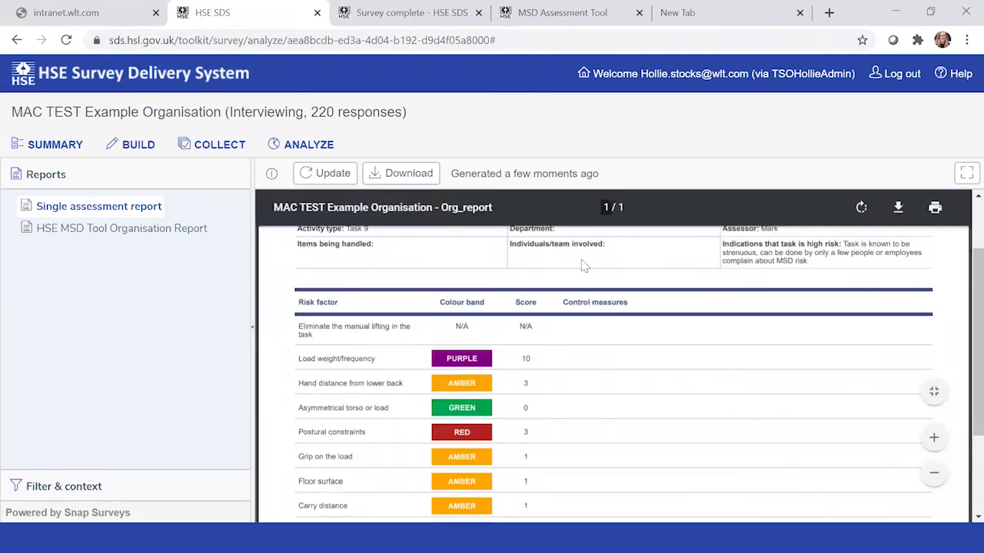
{"action": "scroll", "coordinate": [622, 252], "scroll_direction": "up", "scroll_amount": 2}
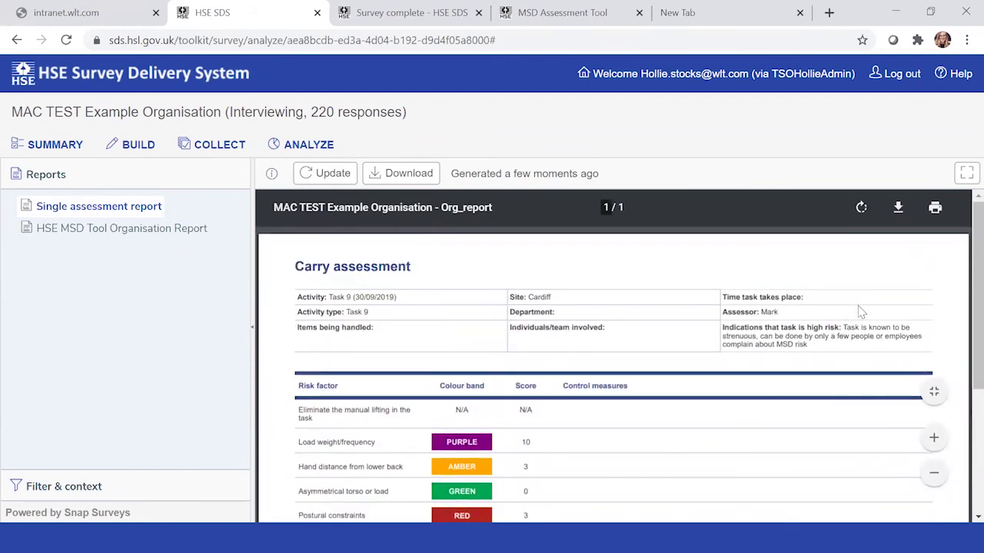
{"action": "scroll", "coordinate": [772, 315], "scroll_direction": "down", "scroll_amount": 5}
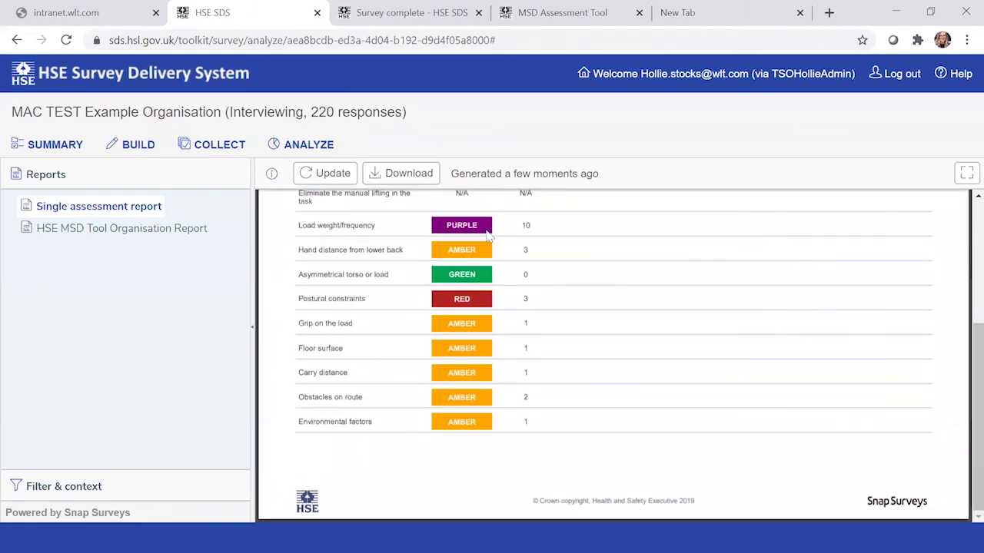
{"action": "scroll", "coordinate": [617, 351], "scroll_direction": "up", "scroll_amount": 5}
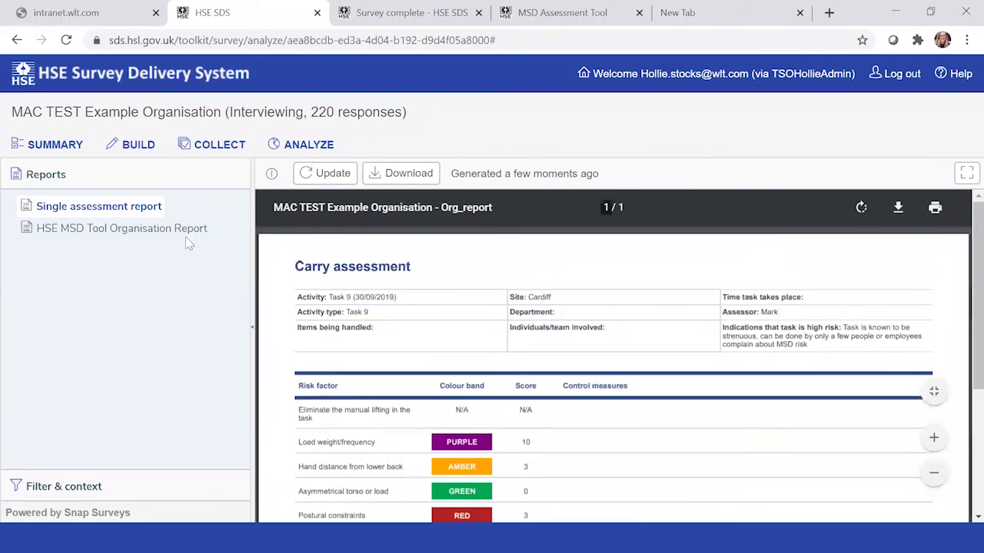
- Add an Assessor filter including only the first listed assessor and apply the changes
{"action": "left_click", "coordinate": [89, 487]}
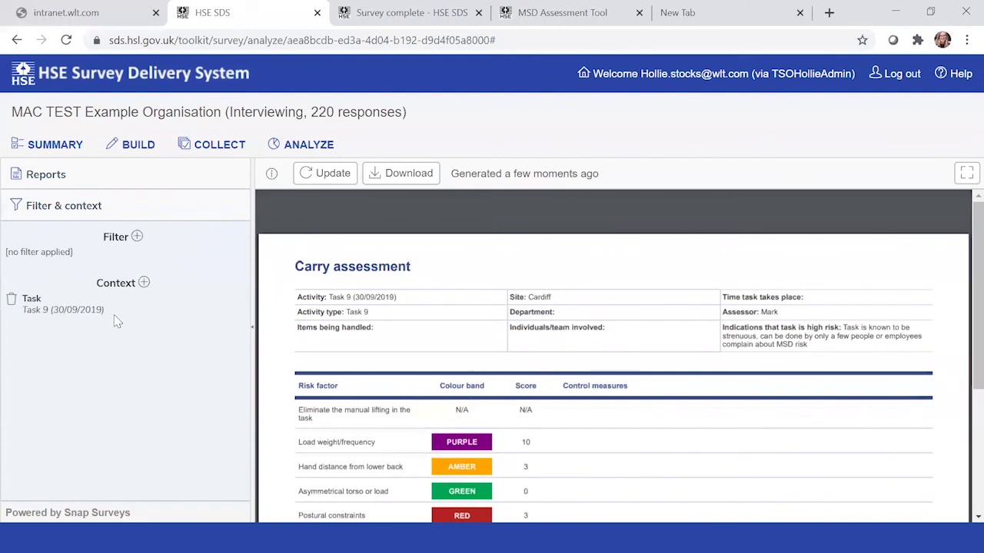
{"action": "left_click", "coordinate": [140, 237]}
{"action": "left_click", "coordinate": [128, 256]}
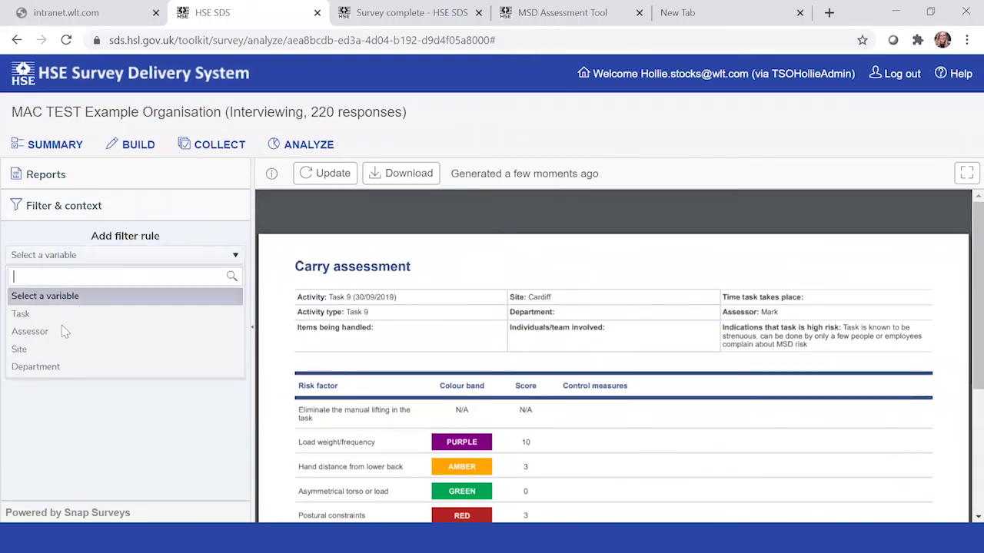
{"action": "left_click", "coordinate": [62, 331]}
{"action": "left_click", "coordinate": [154, 297]}
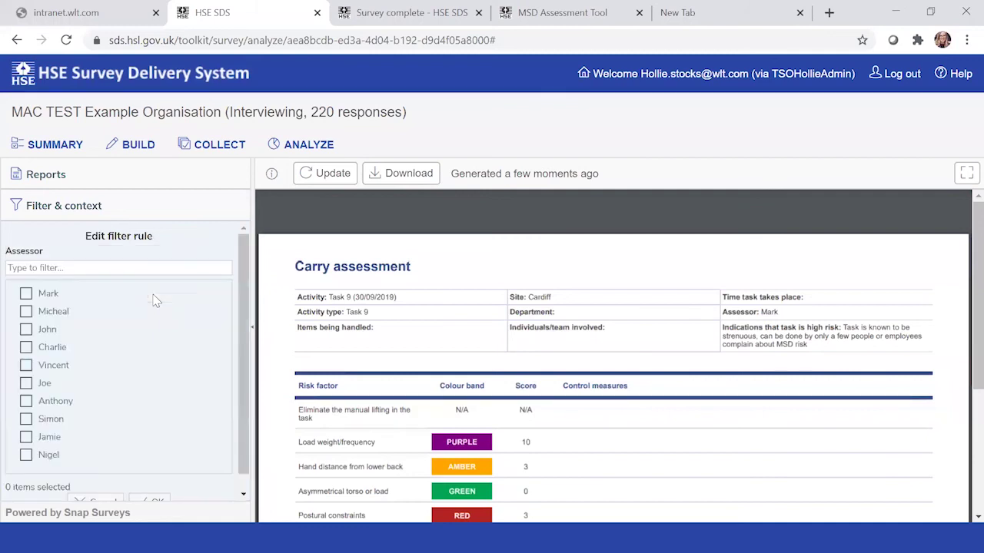
{"action": "left_click", "coordinate": [26, 299]}
{"action": "scroll", "coordinate": [197, 350], "scroll_direction": "down", "scroll_amount": 1}
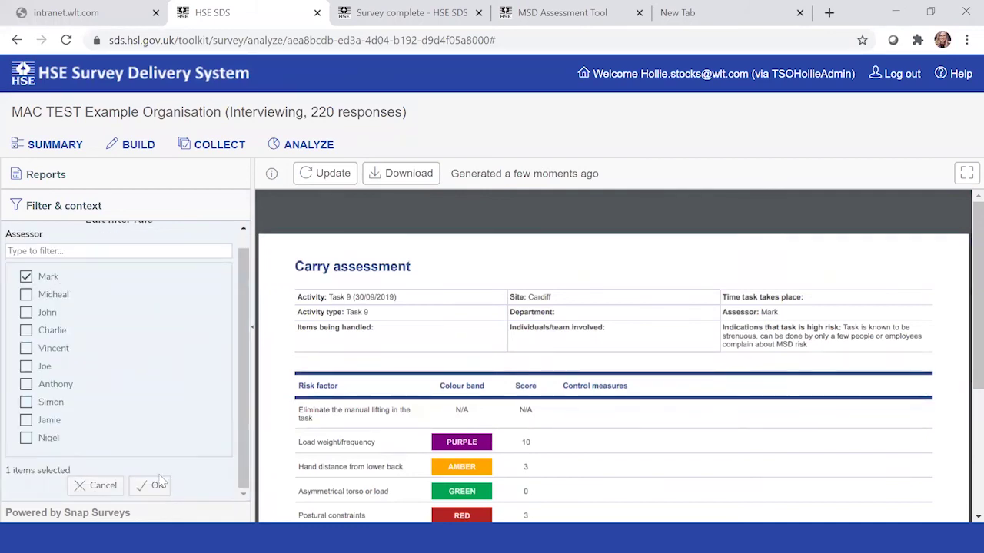
{"action": "left_click", "coordinate": [153, 486]}
{"action": "left_click", "coordinate": [141, 236]}
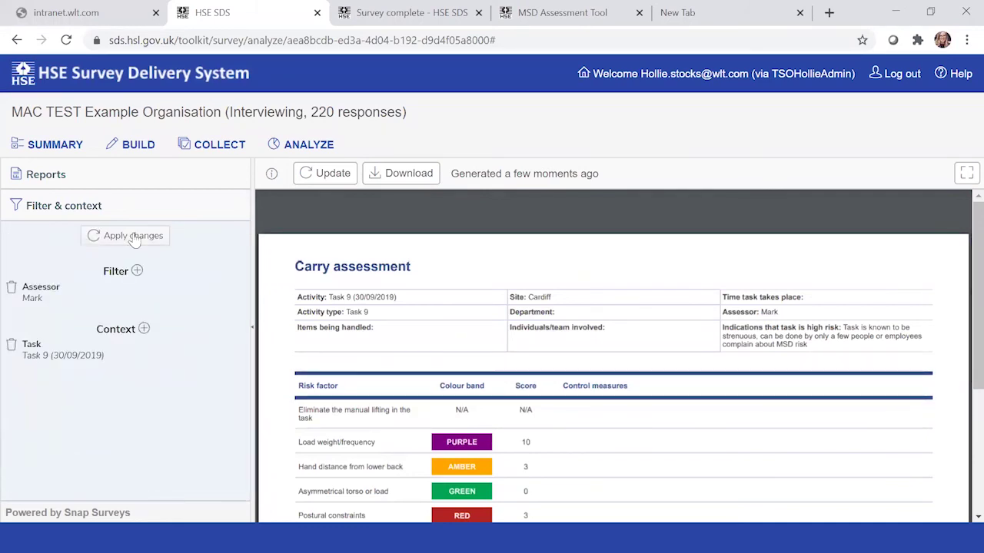
{"action": "left_click", "coordinate": [61, 179]}
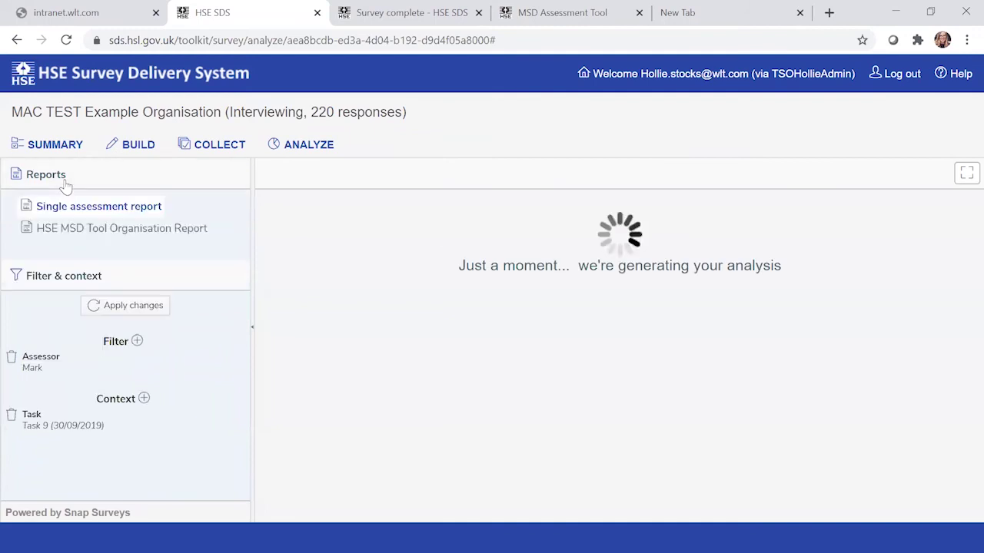
- Switch to the HSE MSD Tool Organisation Report for the assessor-filtered data
{"action": "left_click", "coordinate": [75, 231]}
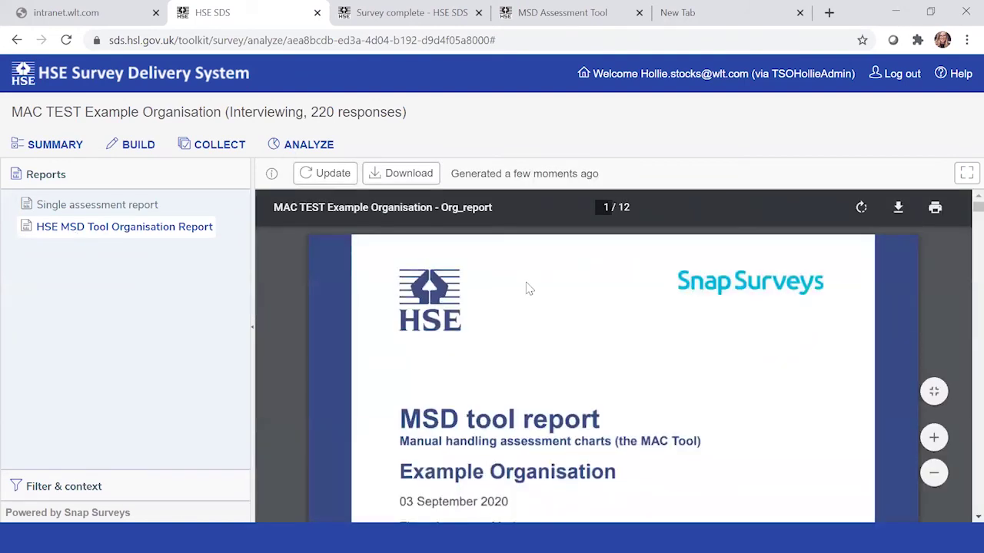
{"action": "scroll", "coordinate": [527, 287], "scroll_direction": "down", "scroll_amount": 4}
{"action": "scroll", "coordinate": [511, 312], "scroll_direction": "up", "scroll_amount": 1}
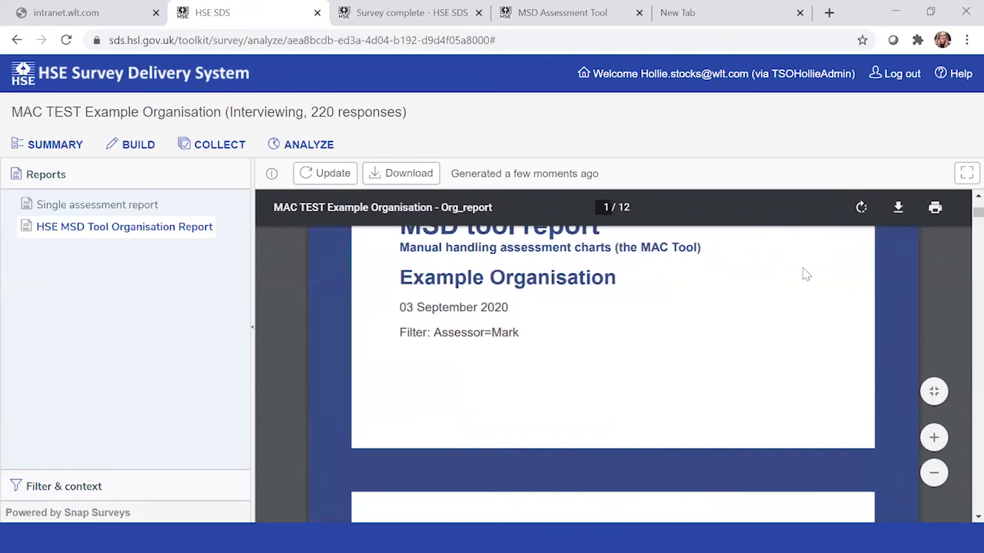
- View the 12-page report full-page, scrolling through its scores, assessment counts and priority tables
{"action": "left_click", "coordinate": [966, 173]}
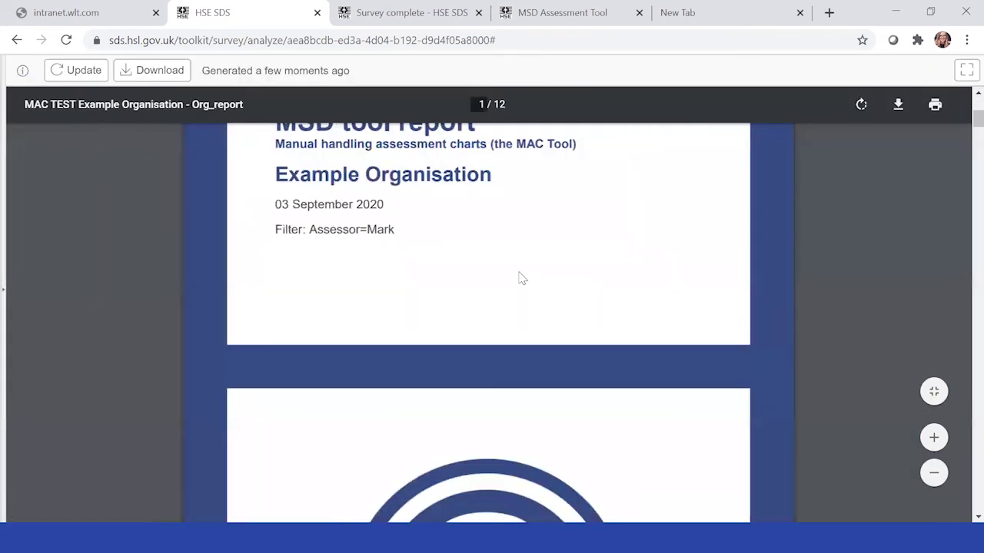
{"action": "scroll", "coordinate": [519, 279], "scroll_direction": "down", "scroll_amount": 10}
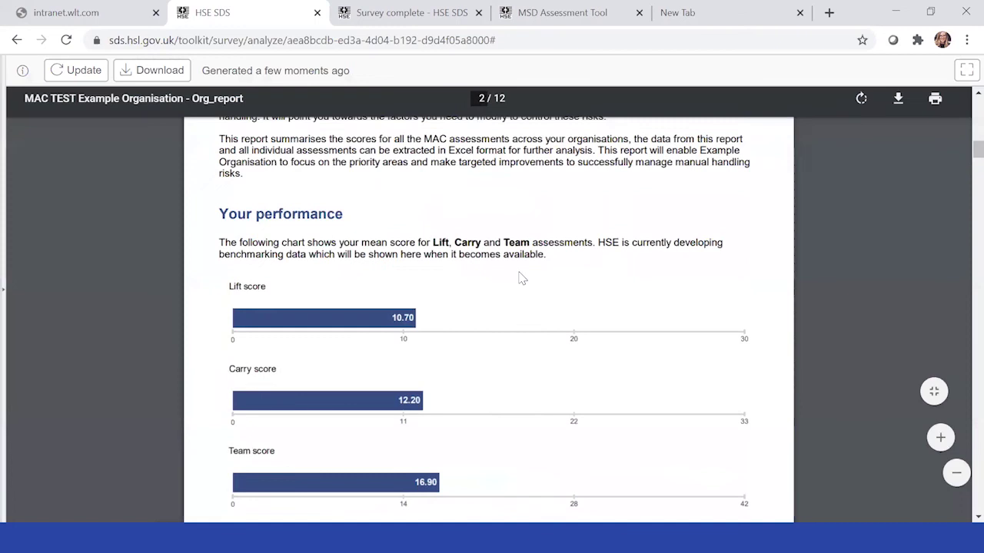
{"action": "scroll", "coordinate": [519, 279], "scroll_direction": "down", "scroll_amount": 3}
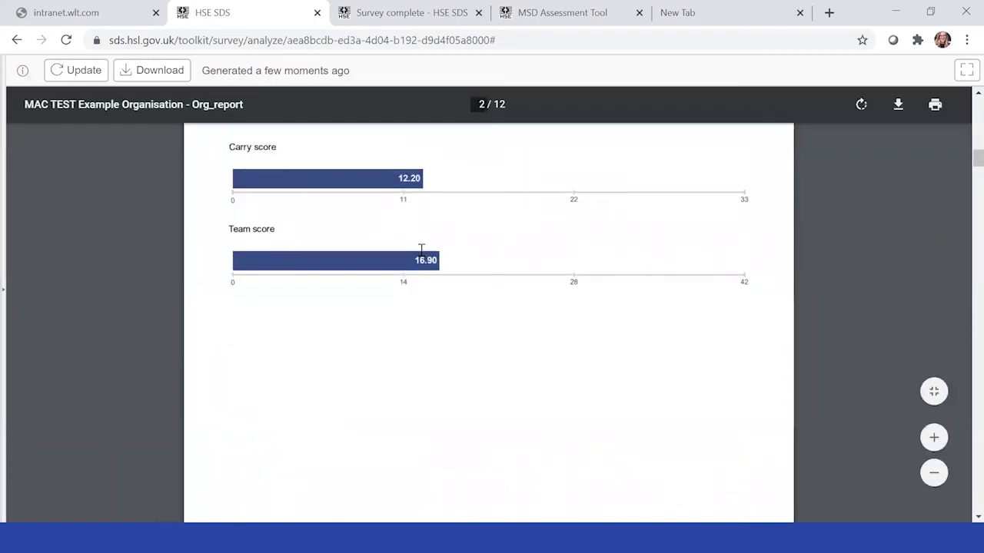
{"action": "scroll", "coordinate": [421, 250], "scroll_direction": "down", "scroll_amount": 7}
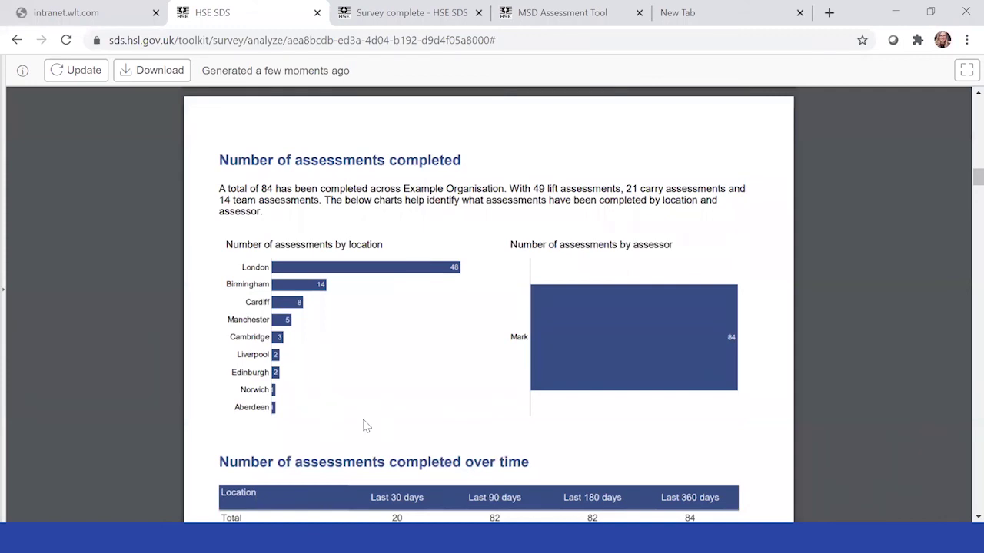
{"action": "scroll", "coordinate": [377, 385], "scroll_direction": "down", "scroll_amount": 3}
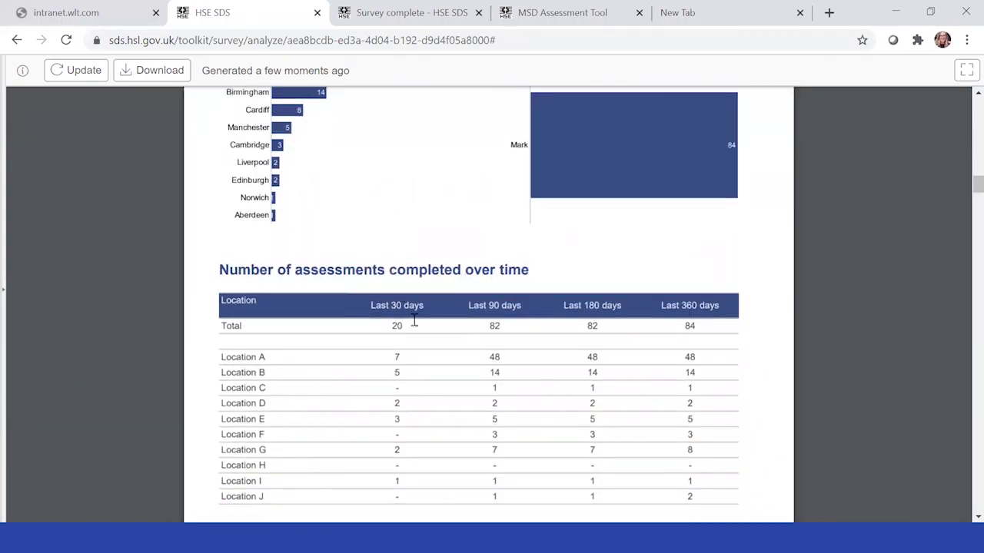
{"action": "scroll", "coordinate": [372, 338], "scroll_direction": "down", "scroll_amount": 7}
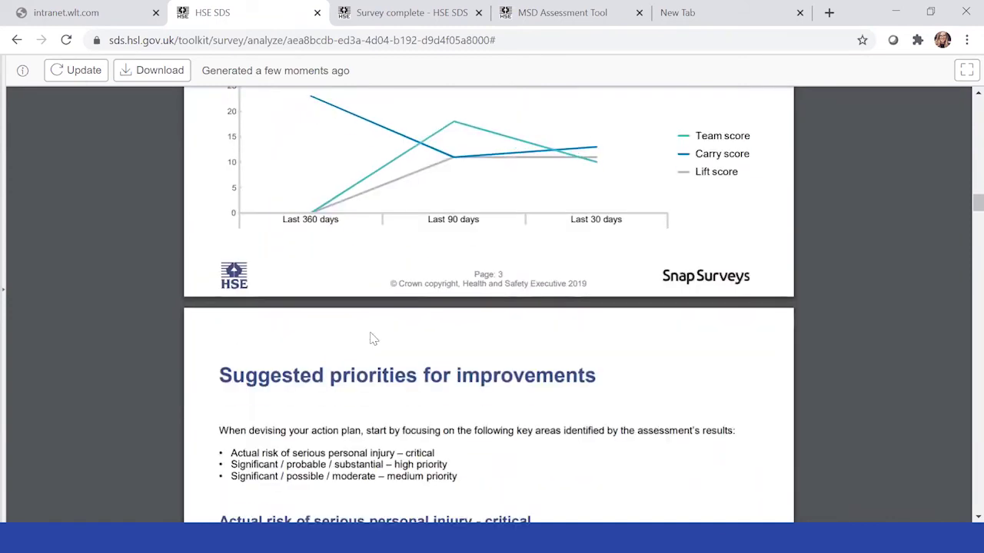
{"action": "scroll", "coordinate": [402, 224], "scroll_direction": "up", "scroll_amount": 1}
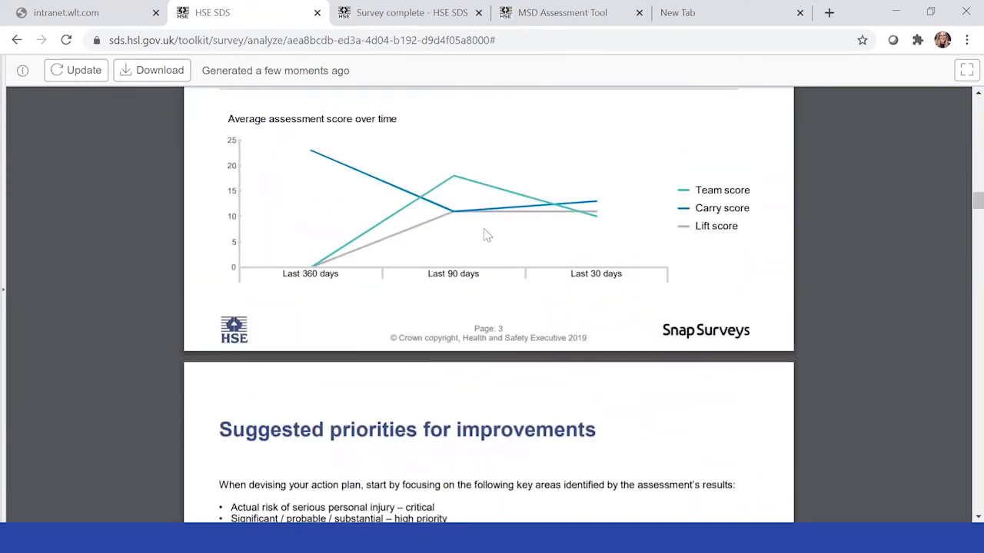
{"action": "scroll", "coordinate": [485, 234], "scroll_direction": "down", "scroll_amount": 3}
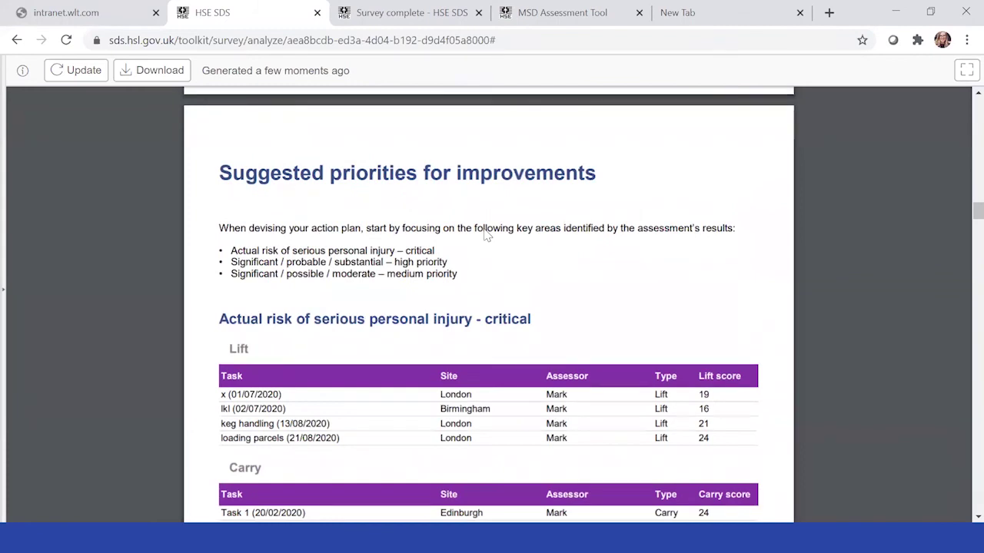
{"action": "scroll", "coordinate": [486, 234], "scroll_direction": "down", "scroll_amount": 1}
{"action": "scroll", "coordinate": [483, 440], "scroll_direction": "down", "scroll_amount": 2}
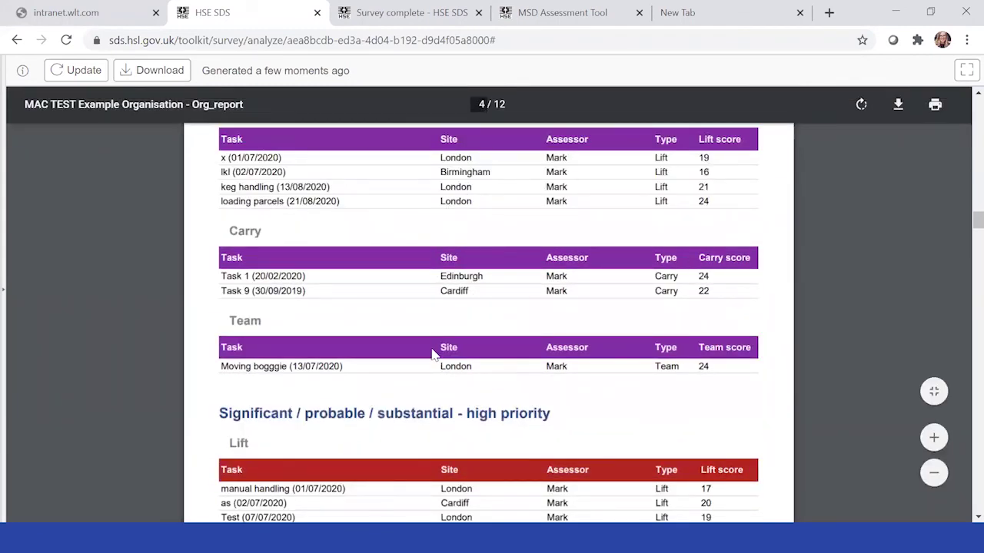
{"action": "scroll", "coordinate": [433, 355], "scroll_direction": "down", "scroll_amount": 8}
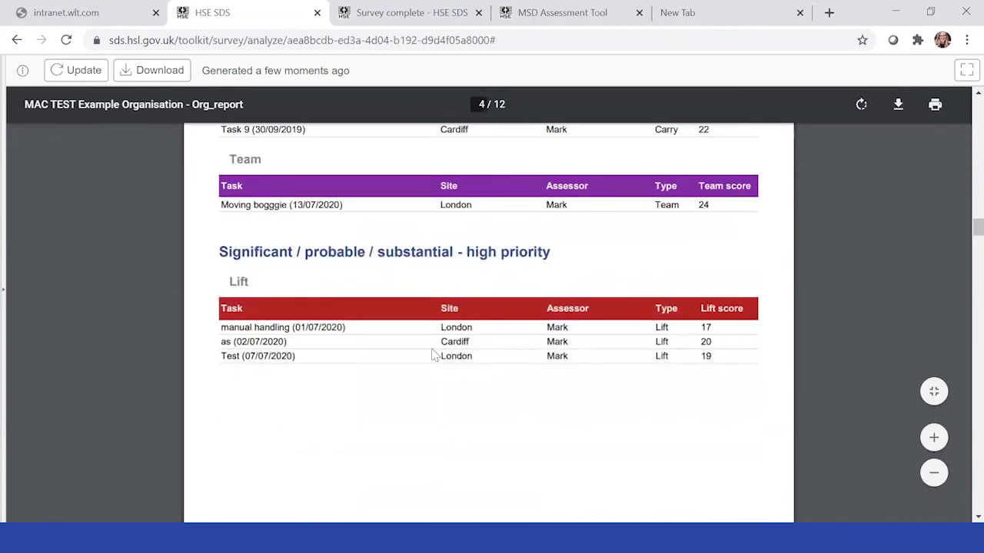
{"action": "scroll", "coordinate": [433, 355], "scroll_direction": "down", "scroll_amount": 5}
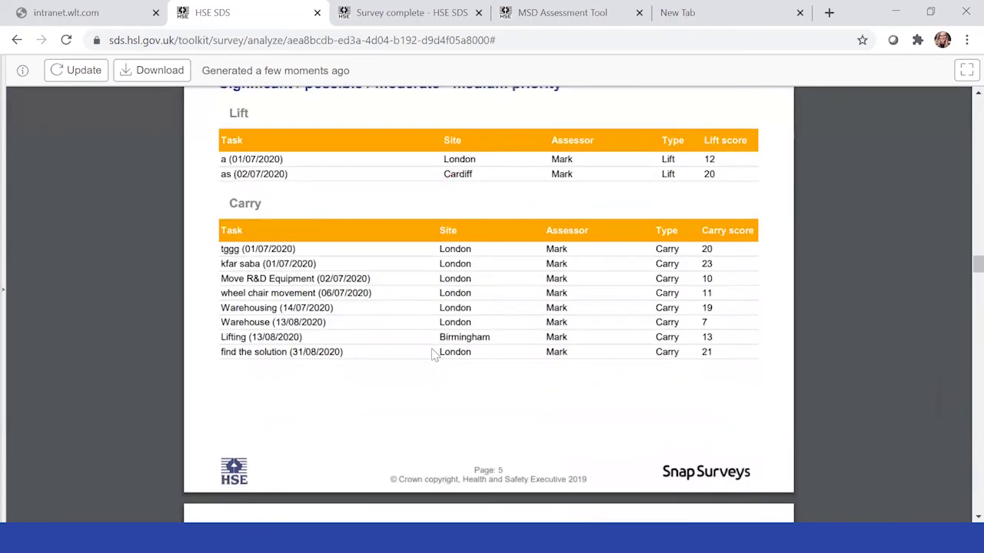
{"action": "scroll", "coordinate": [434, 355], "scroll_direction": "up", "scroll_amount": 20}
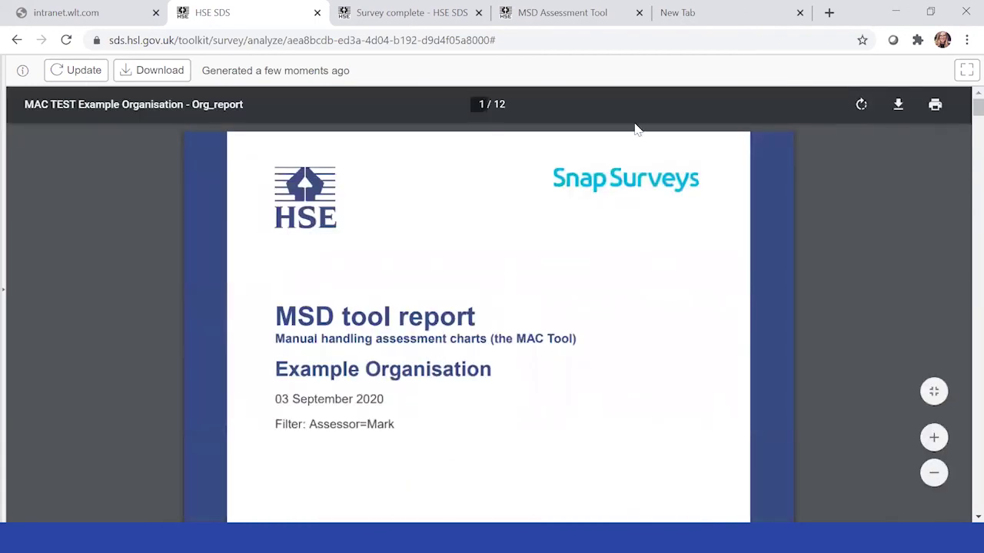
- Add a Site filter including only Norwich and apply it, shrinking the report to 8 pages
{"action": "left_click", "coordinate": [966, 71]}
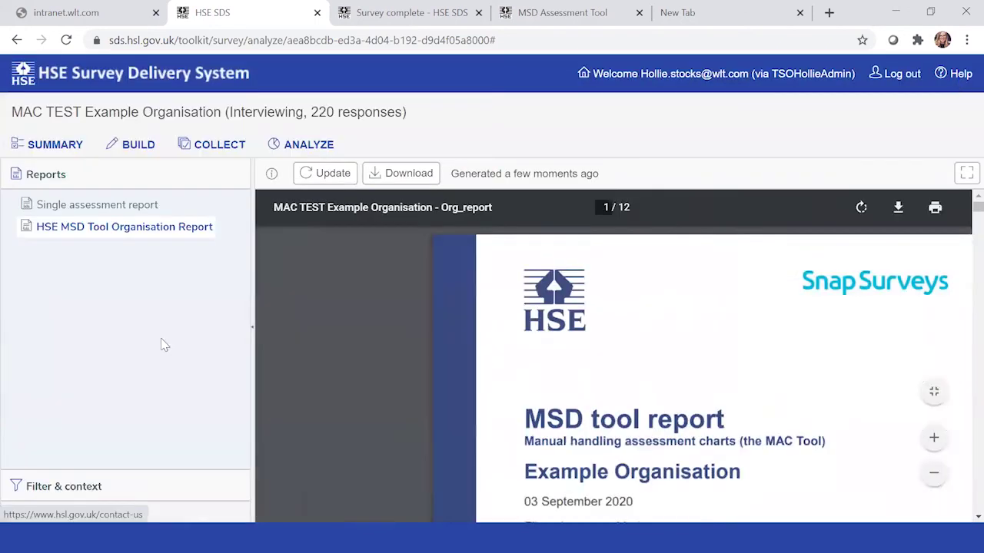
{"action": "left_click", "coordinate": [64, 487]}
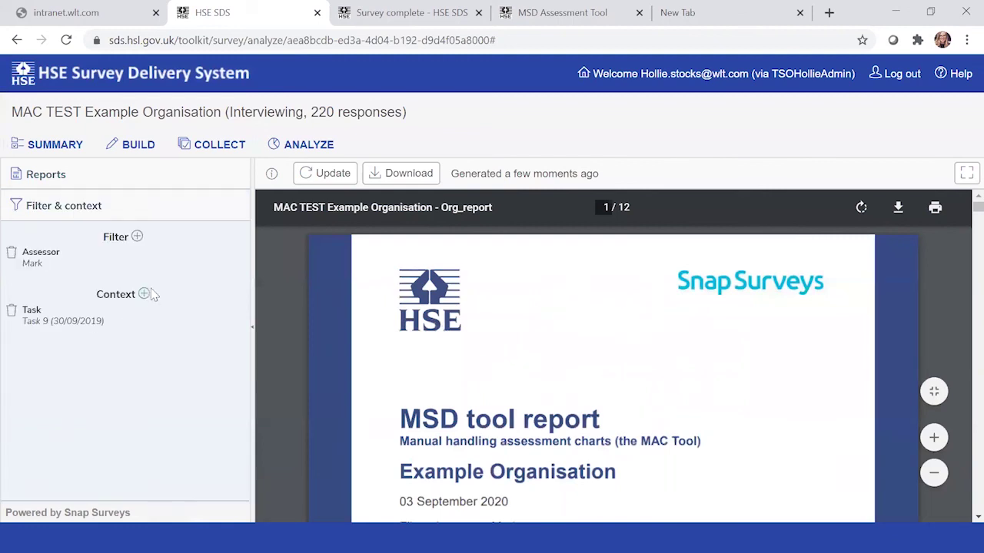
{"action": "left_click", "coordinate": [135, 237]}
{"action": "left_click", "coordinate": [191, 256]}
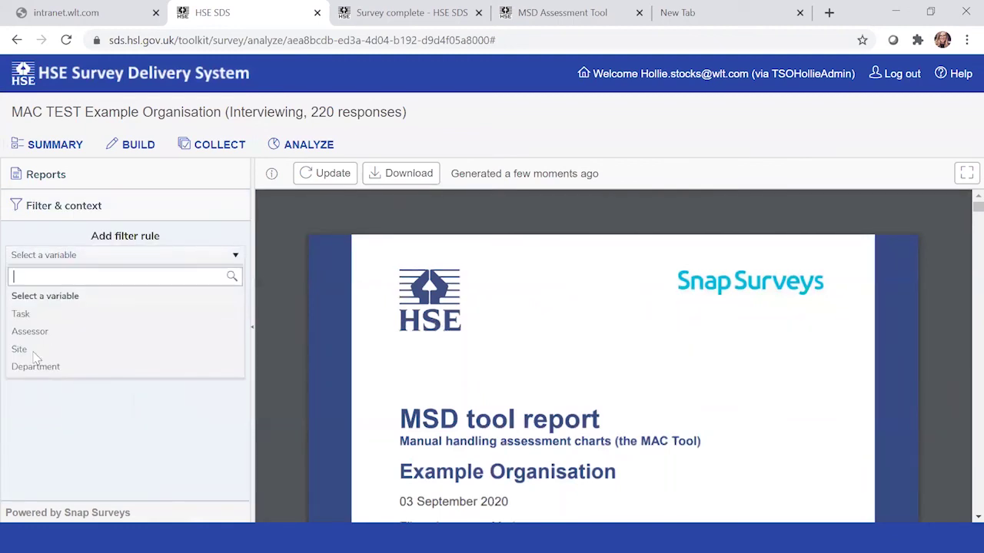
{"action": "left_click", "coordinate": [22, 349]}
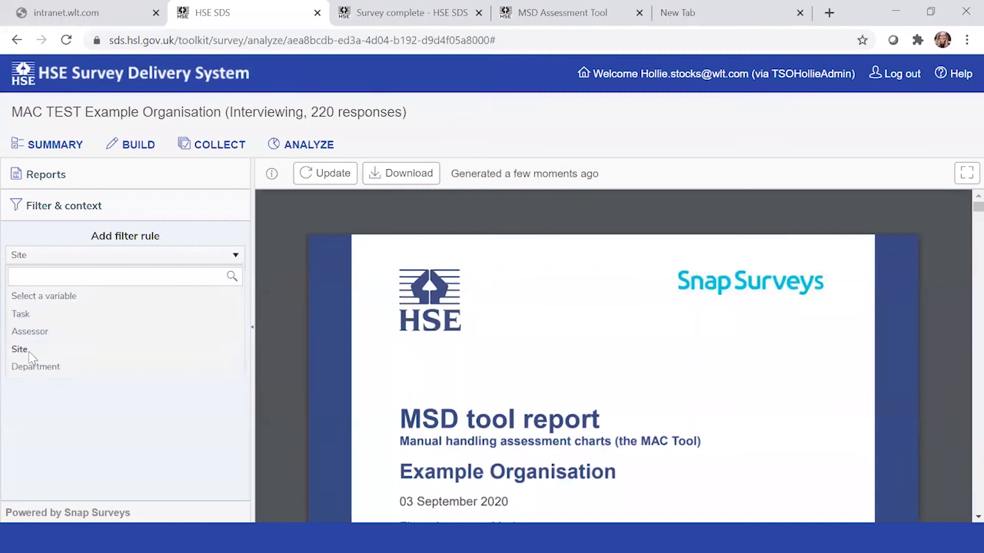
{"action": "left_click", "coordinate": [143, 298]}
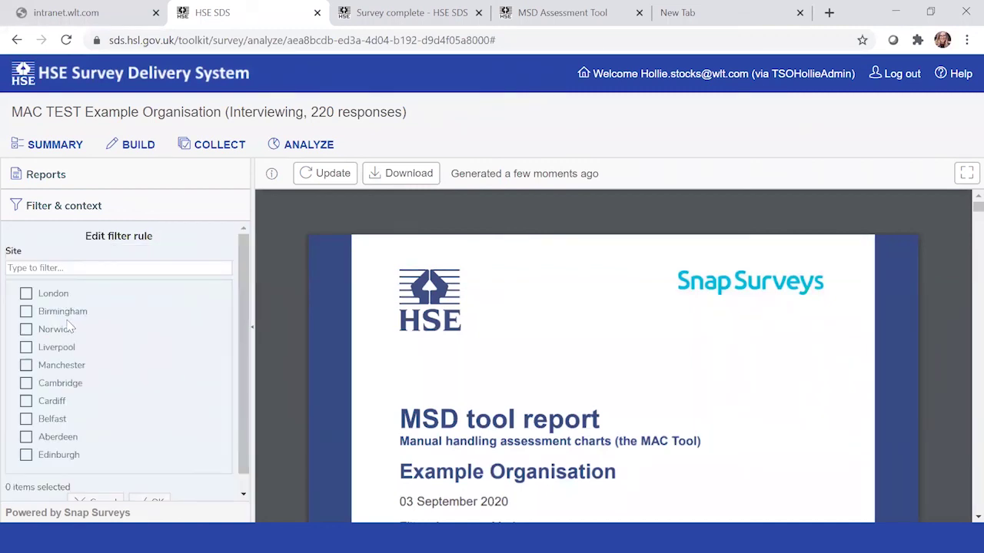
{"action": "left_click", "coordinate": [27, 329]}
{"action": "scroll", "coordinate": [162, 477], "scroll_direction": "down", "scroll_amount": 1}
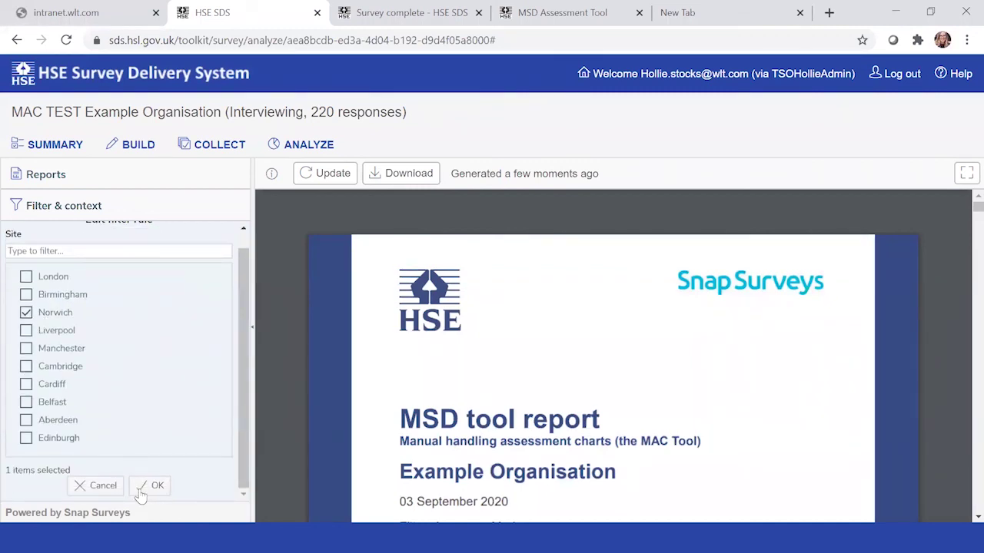
{"action": "left_click", "coordinate": [143, 489]}
{"action": "left_click", "coordinate": [121, 237]}
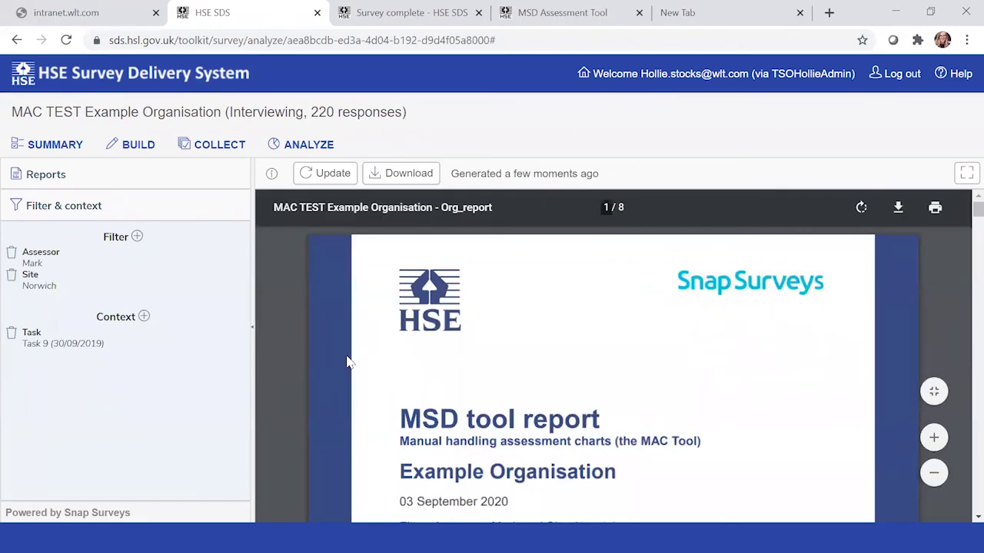
- Scroll the filtered PDF report from the cover to the All assessments table showing 'Changing water bottle' (Lift 12)
{"action": "scroll", "coordinate": [348, 362], "scroll_direction": "down", "scroll_amount": 3}
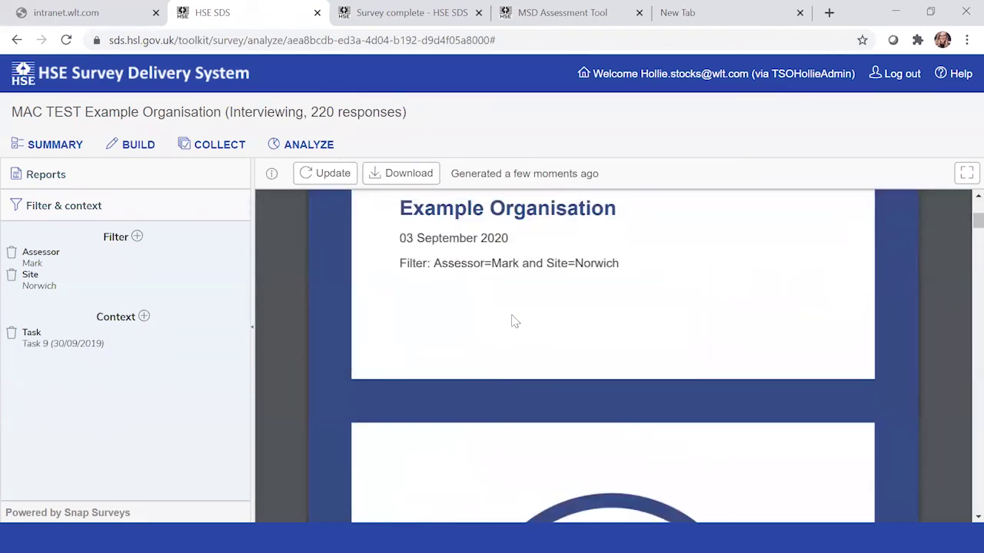
{"action": "scroll", "coordinate": [513, 318], "scroll_direction": "down", "scroll_amount": 3}
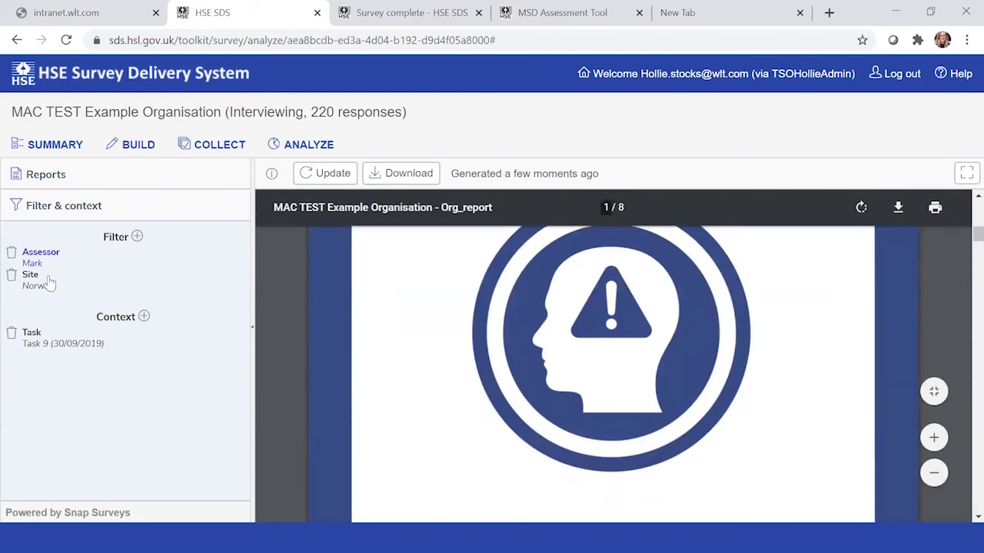
{"action": "scroll", "coordinate": [580, 321], "scroll_direction": "down", "scroll_amount": 10}
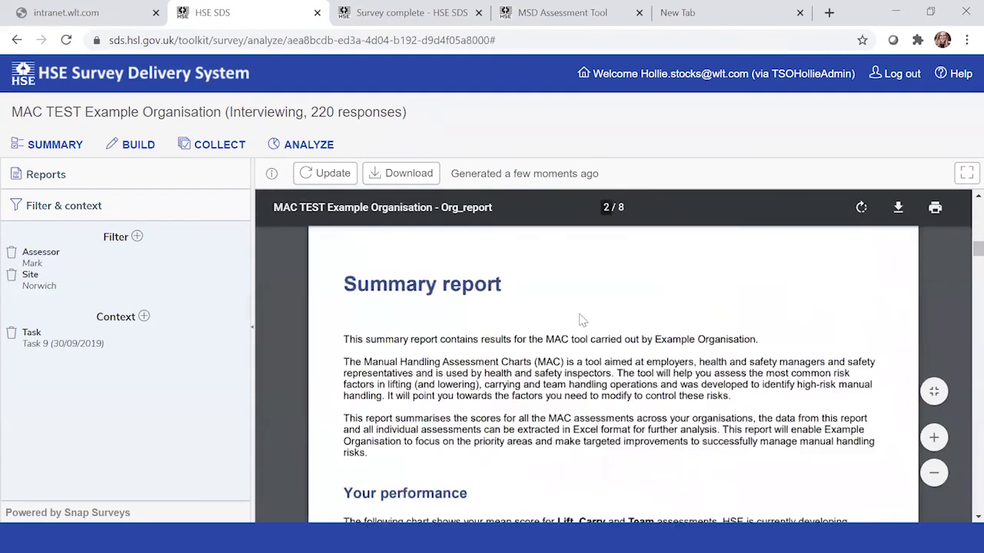
{"action": "scroll", "coordinate": [582, 320], "scroll_direction": "down", "scroll_amount": 10}
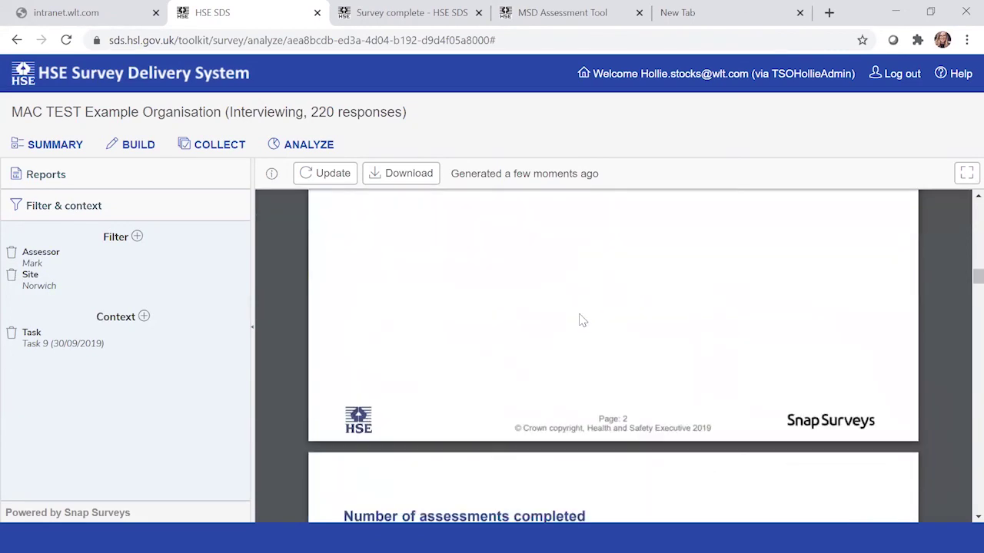
{"action": "scroll", "coordinate": [582, 320], "scroll_direction": "up", "scroll_amount": 3}
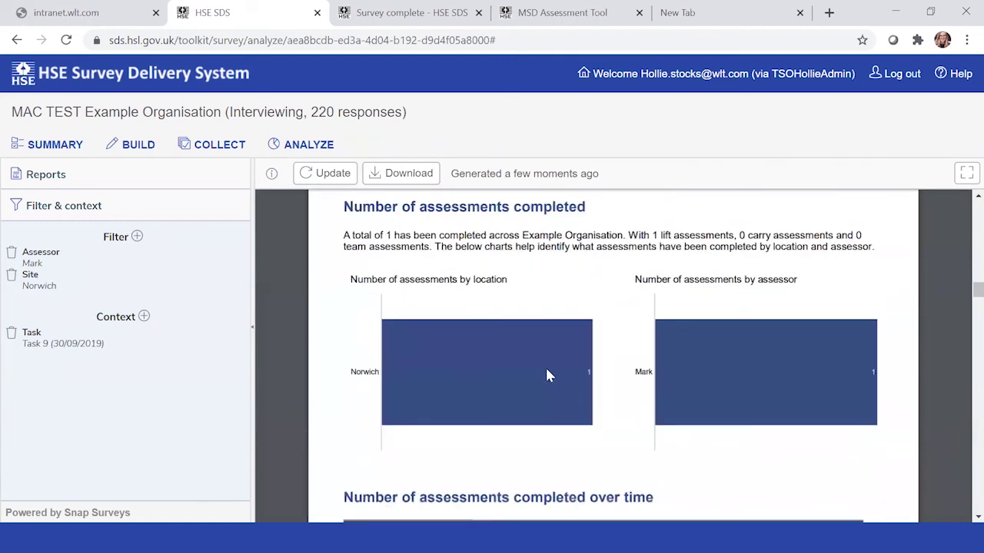
{"action": "scroll", "coordinate": [567, 382], "scroll_direction": "down", "scroll_amount": 8}
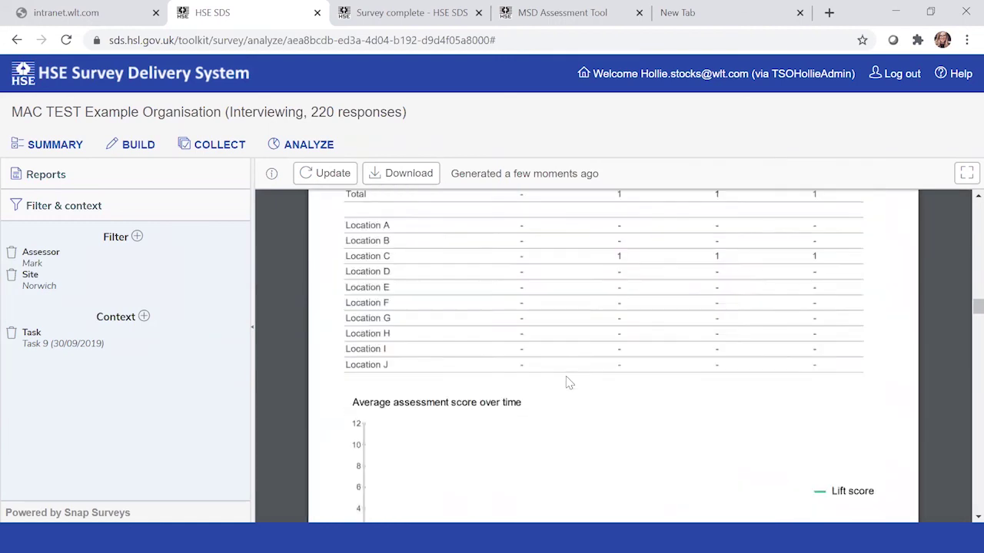
{"action": "scroll", "coordinate": [569, 383], "scroll_direction": "up", "scroll_amount": 8}
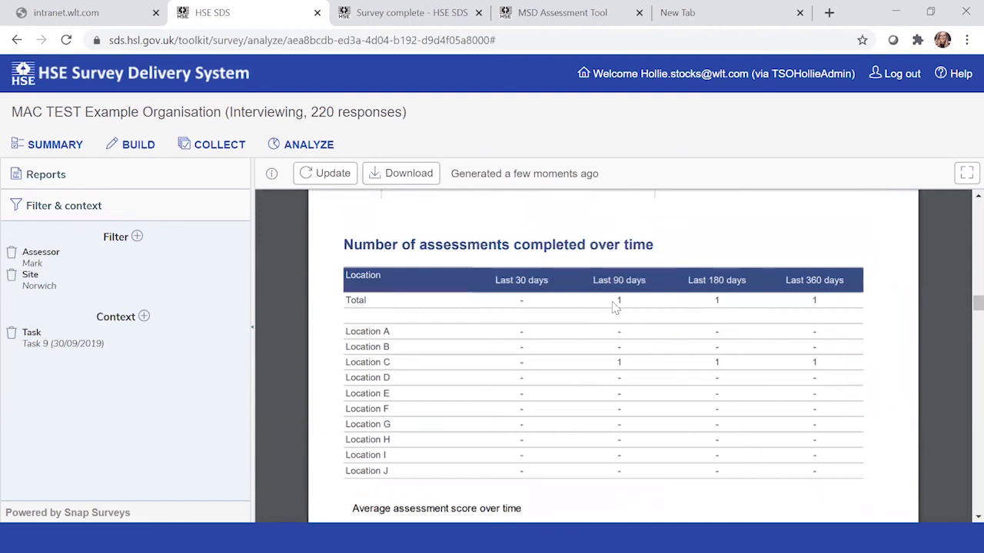
{"action": "scroll", "coordinate": [615, 307], "scroll_direction": "down", "scroll_amount": 15}
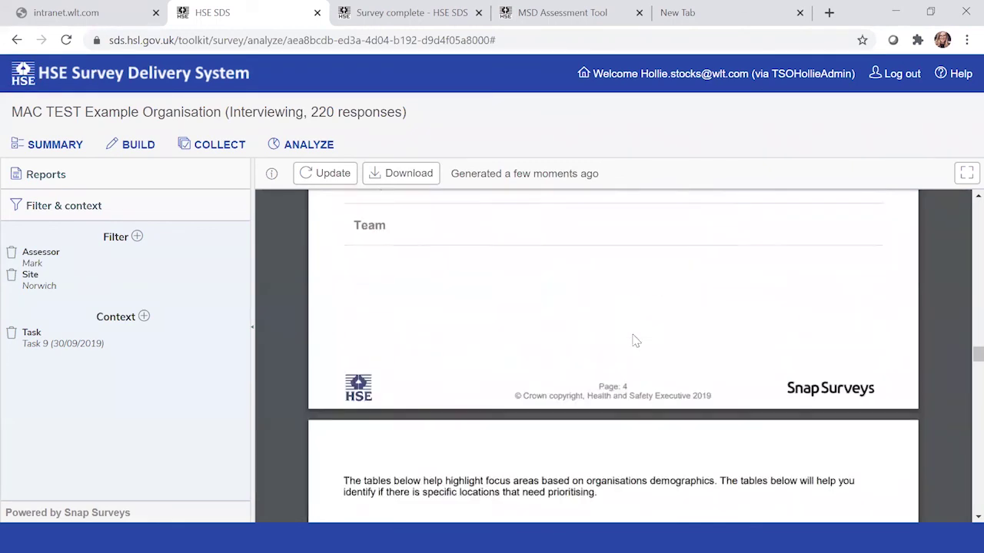
{"action": "scroll", "coordinate": [635, 340], "scroll_direction": "down", "scroll_amount": 20}
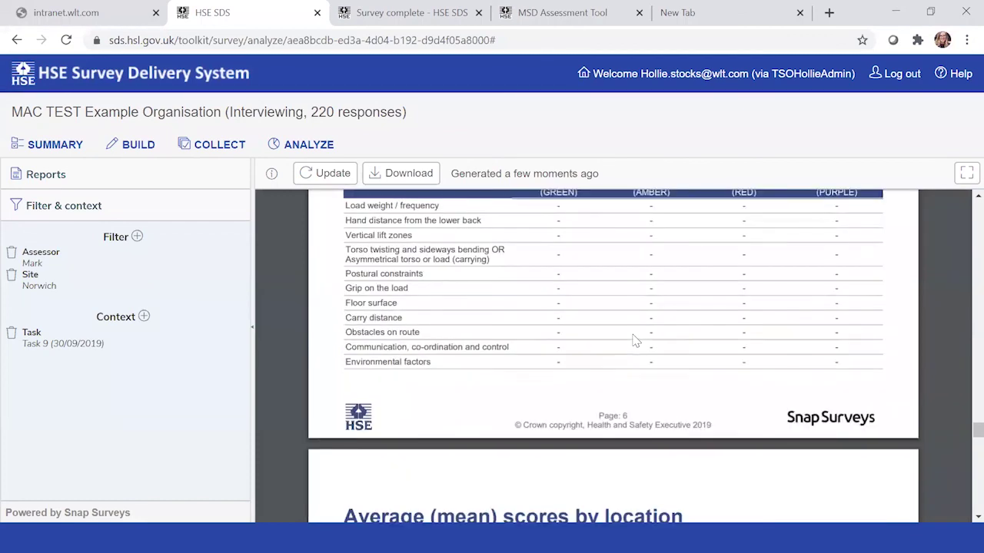
{"action": "scroll", "coordinate": [635, 341], "scroll_direction": "down", "scroll_amount": 8}
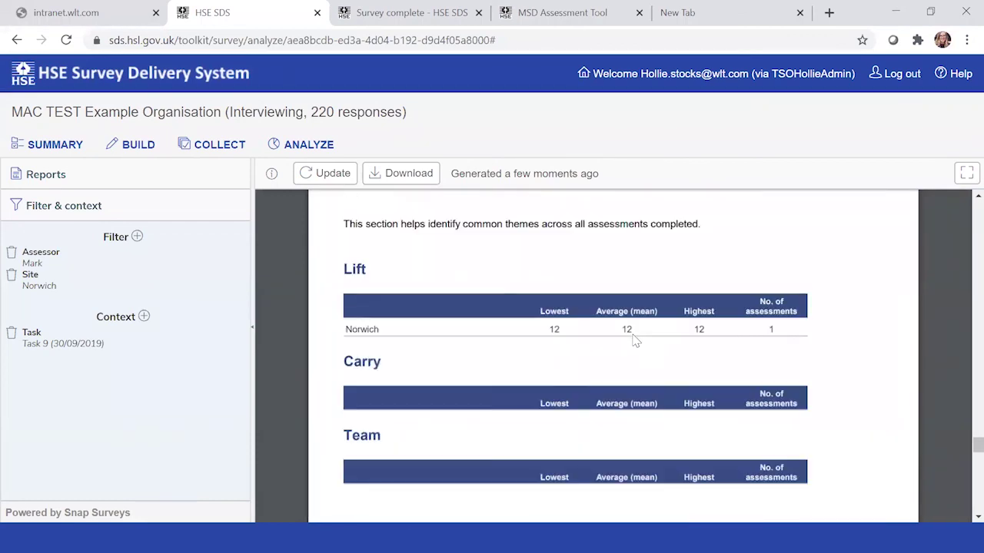
{"action": "scroll", "coordinate": [635, 340], "scroll_direction": "down", "scroll_amount": 10}
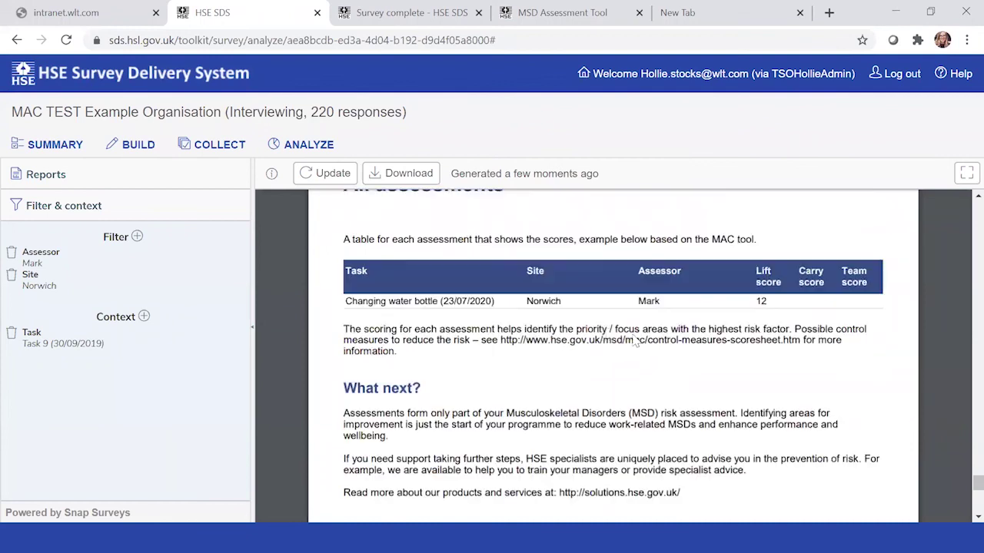